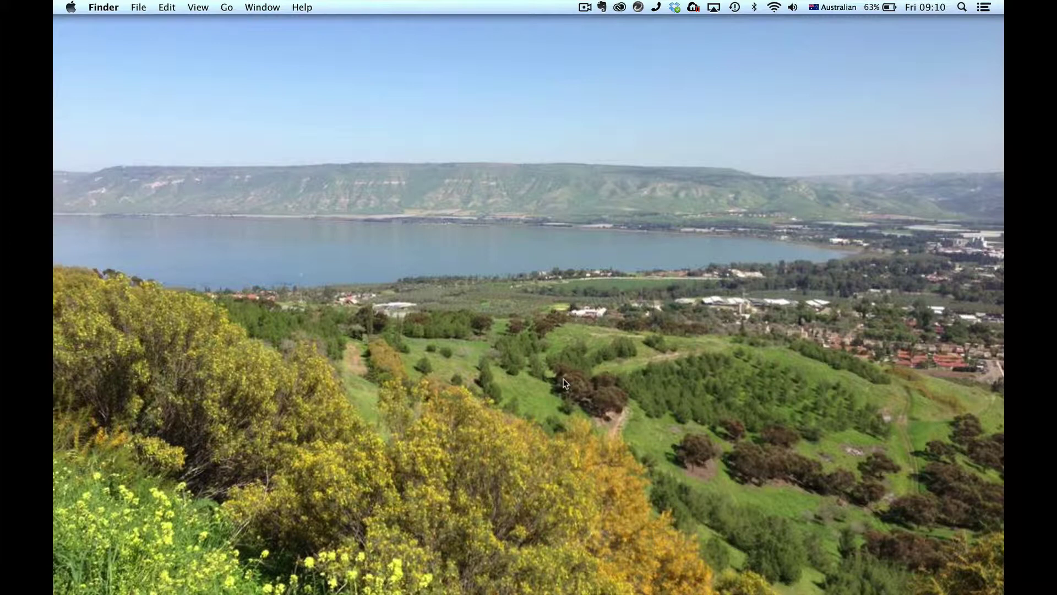
Open Firefox and enlarge its window to fill the screen.
mouse_move(390, 590)
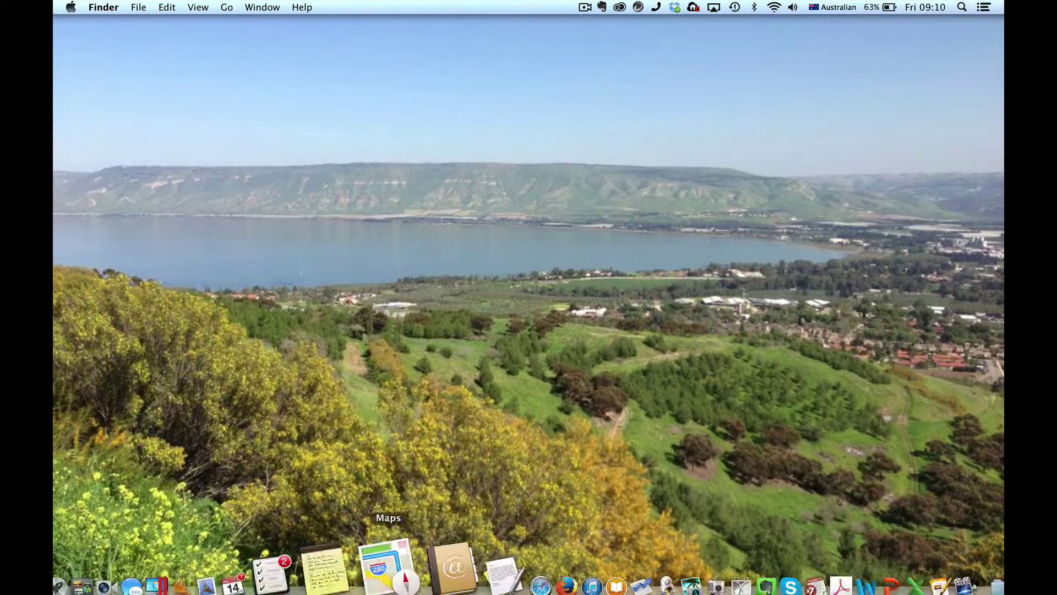
click(484, 557)
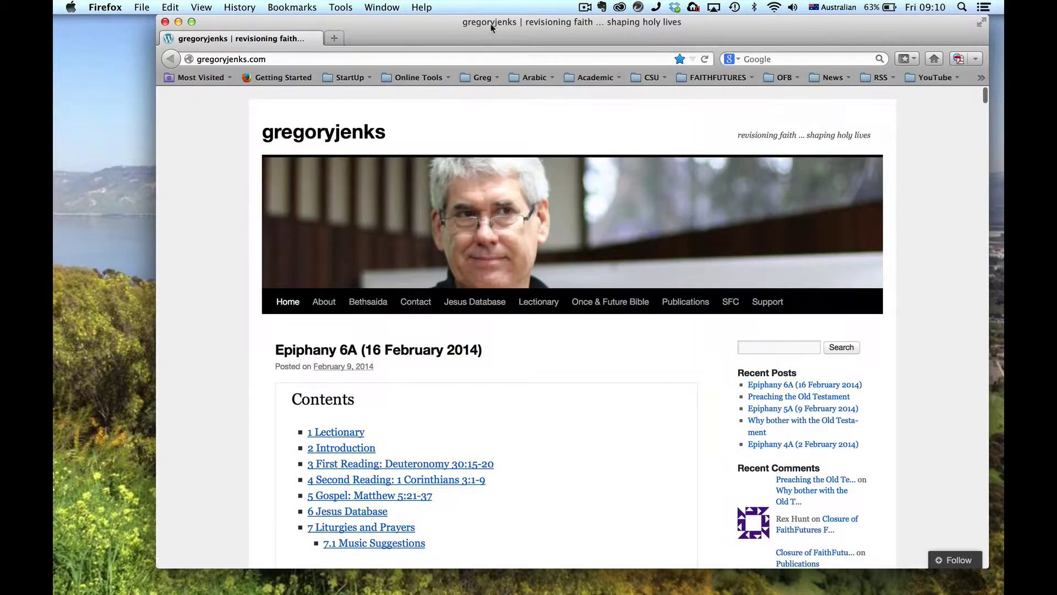
drag(492, 28, 401, 33)
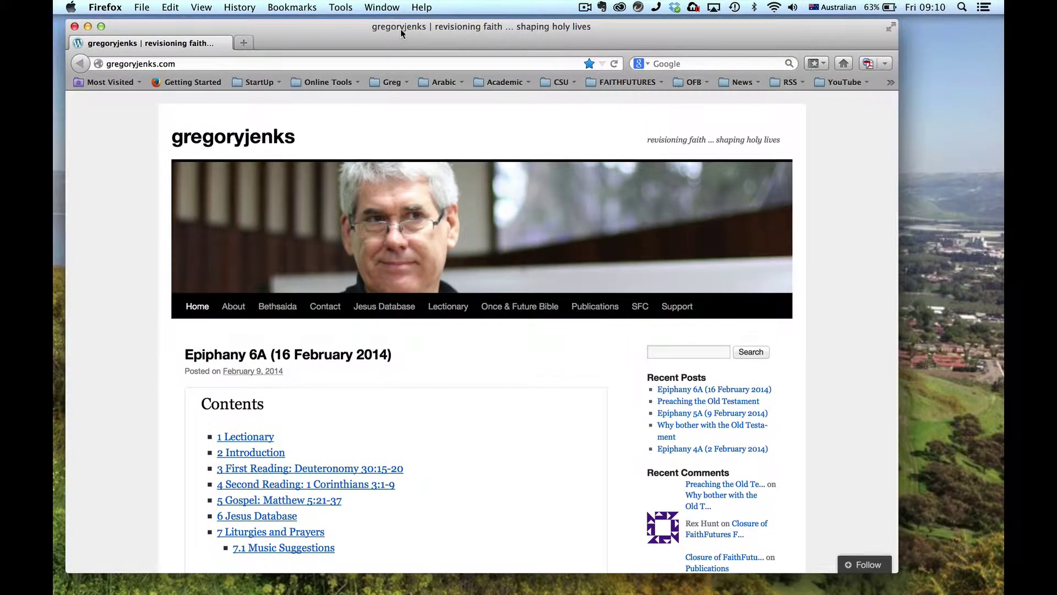
click(101, 25)
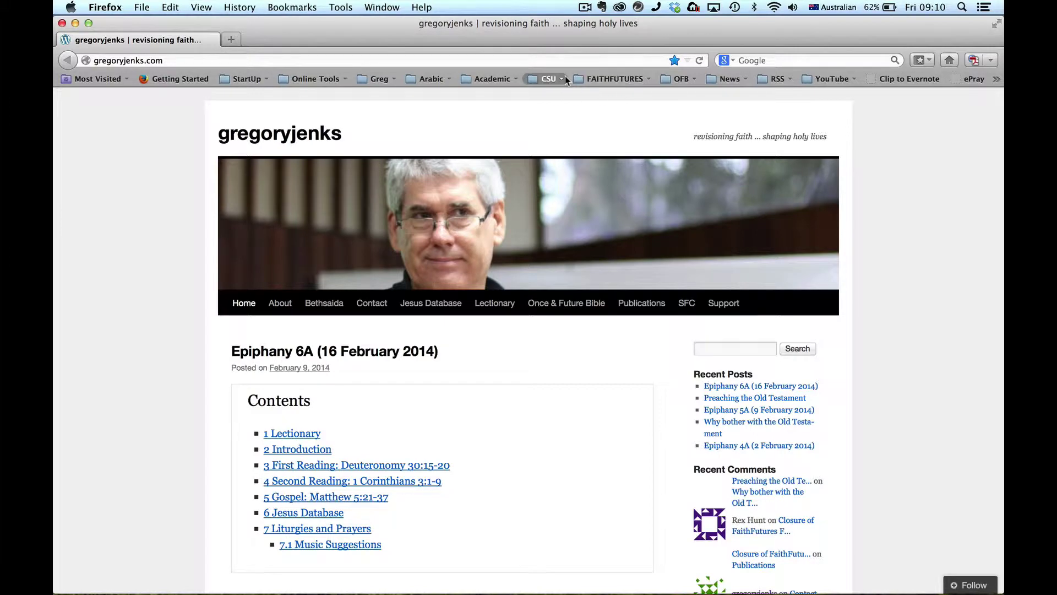
Go to the bookmarked CSU site and log in to the staff.csu portal with the already filled-in credentials.
click(561, 78)
click(558, 96)
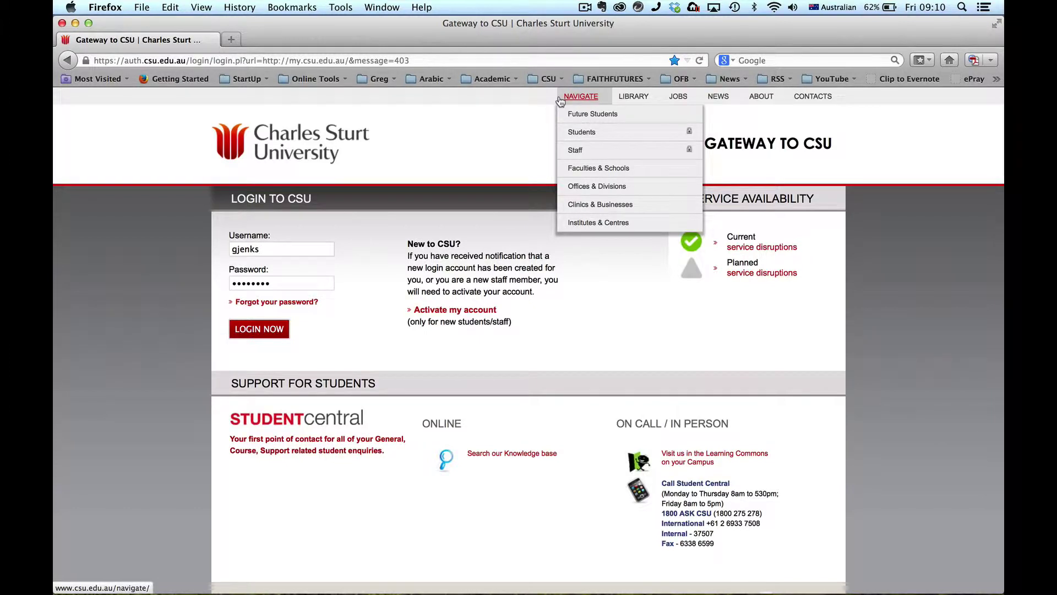
click(279, 330)
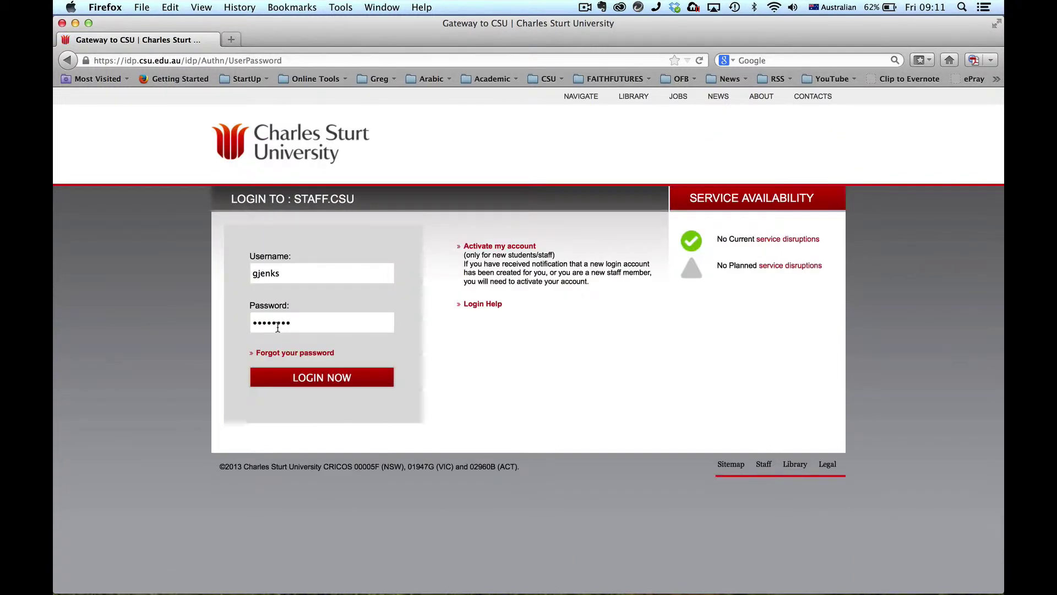
click(342, 380)
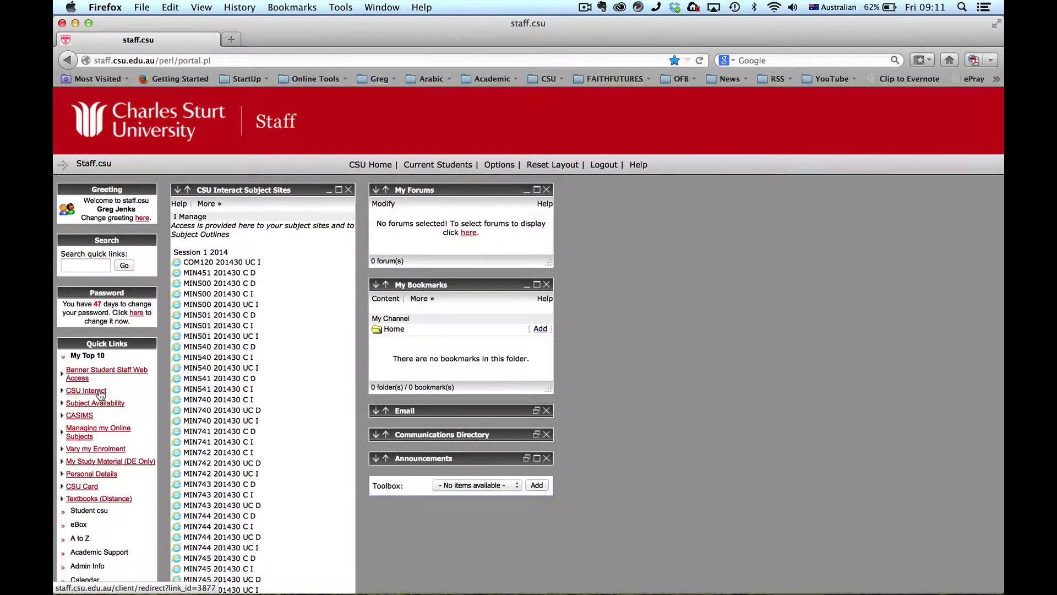
Go to CSU Interact from the staff portal's quick links and open Subject Outlines in My Workspace.
scroll(100, 394, down, 8)
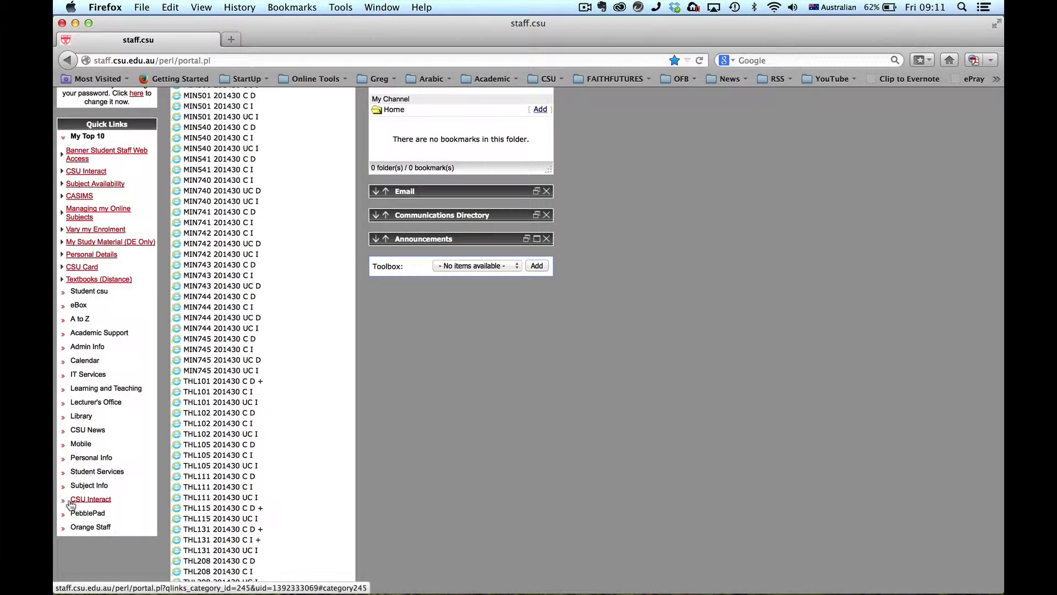
scroll(96, 493, up, 3)
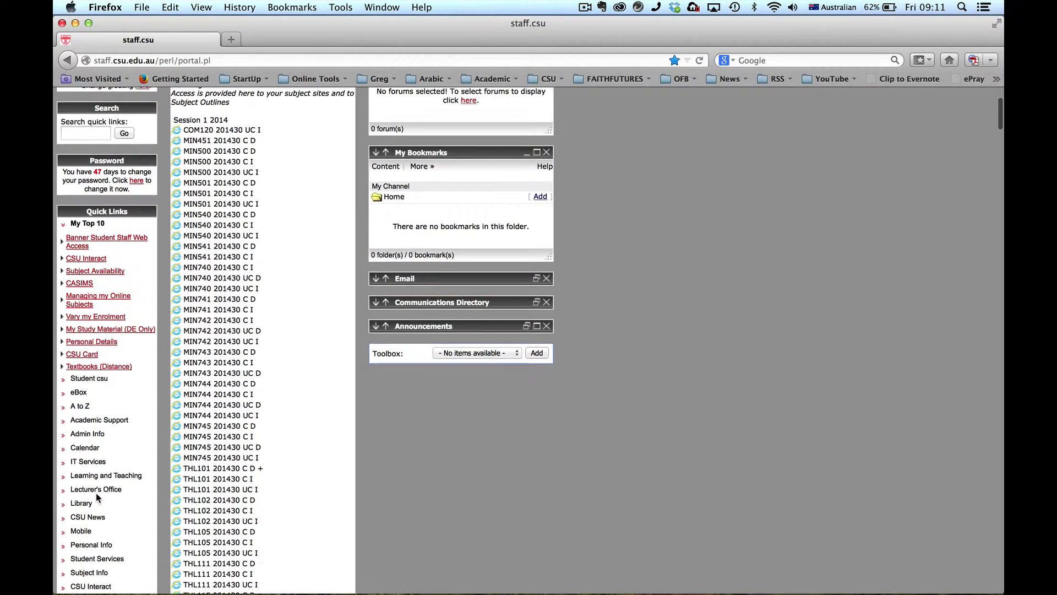
click(89, 259)
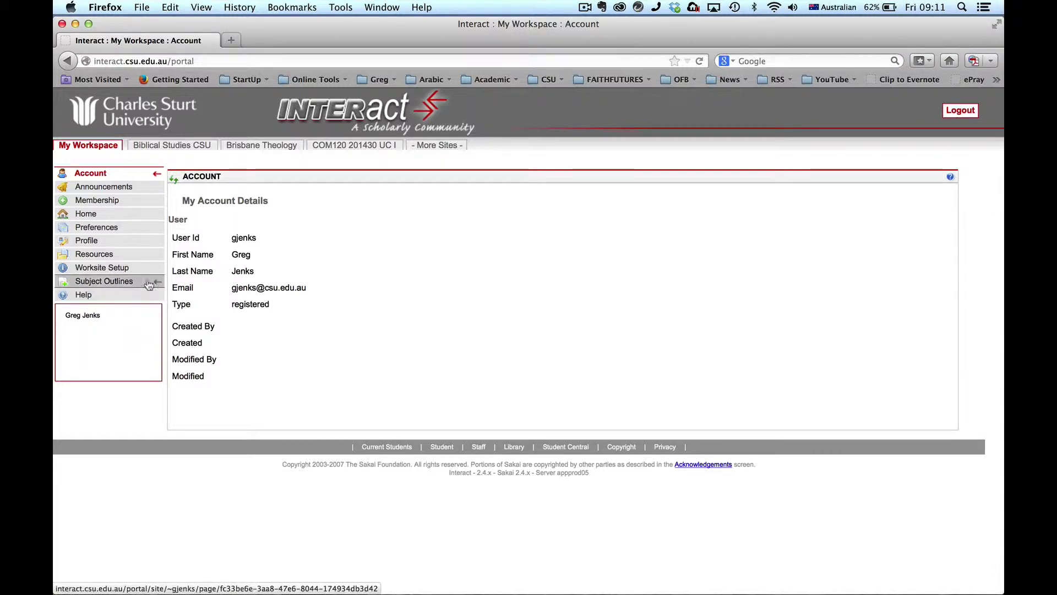
click(114, 286)
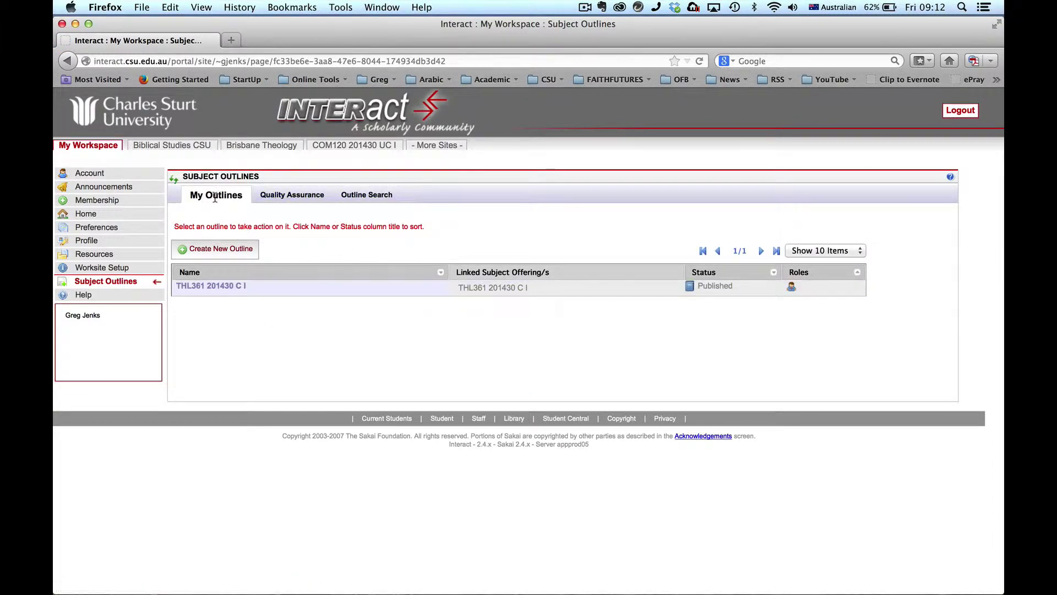
Look at the Quality Assurance outlines and return to My Outlines to check the THL361 201430 C I outline.
click(302, 197)
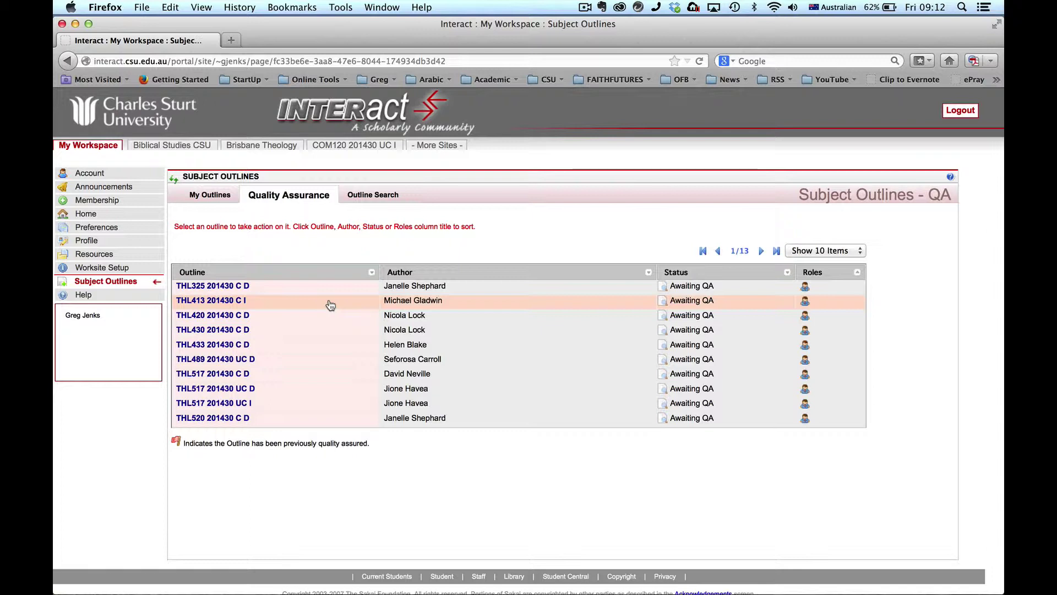
click(218, 196)
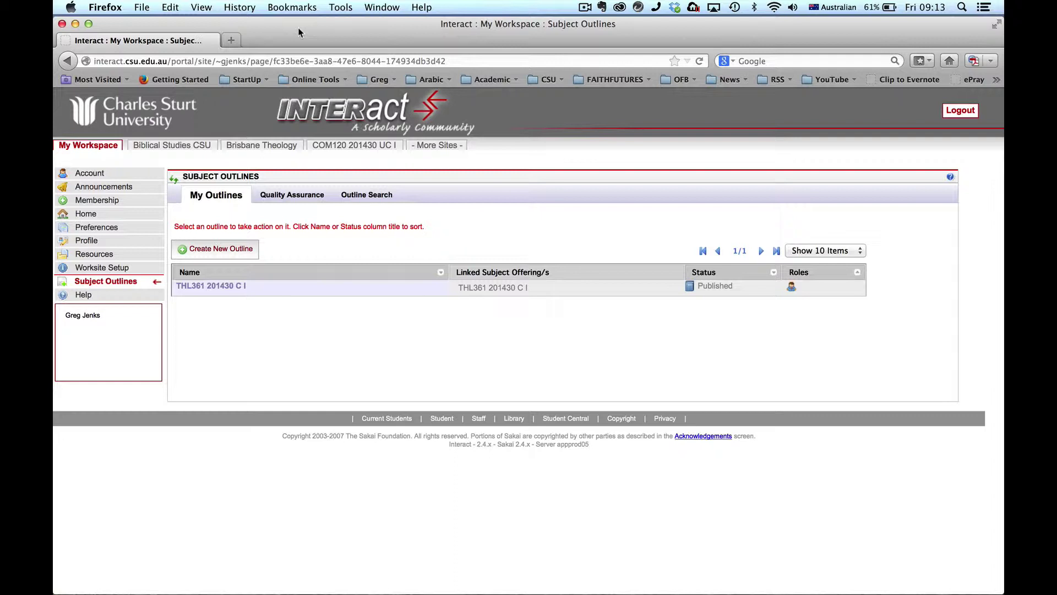
click(237, 286)
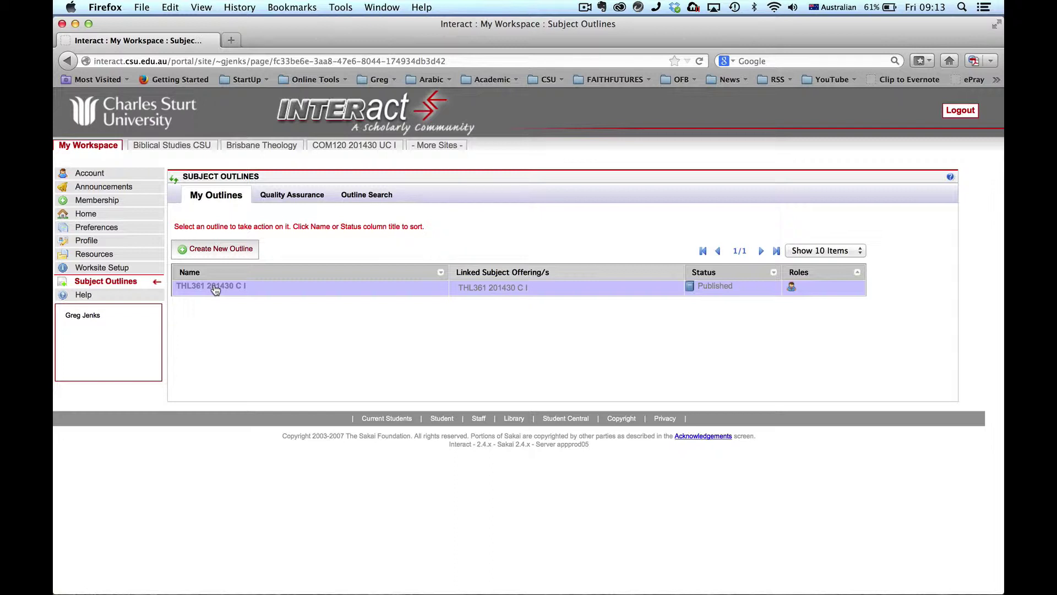
Start an outline search and enter thl111 as the subject code.
click(363, 197)
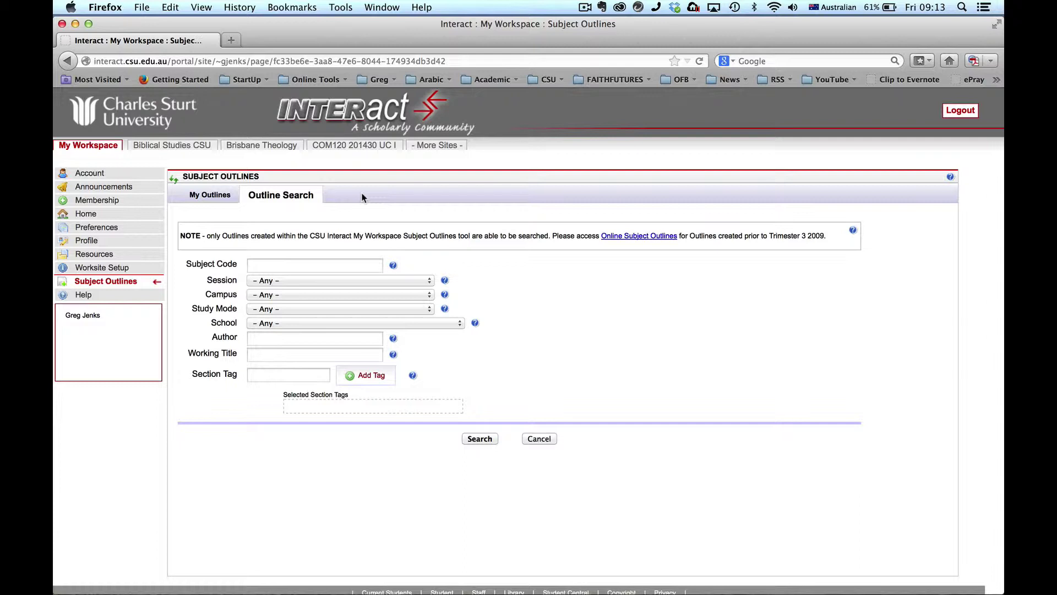
click(306, 261)
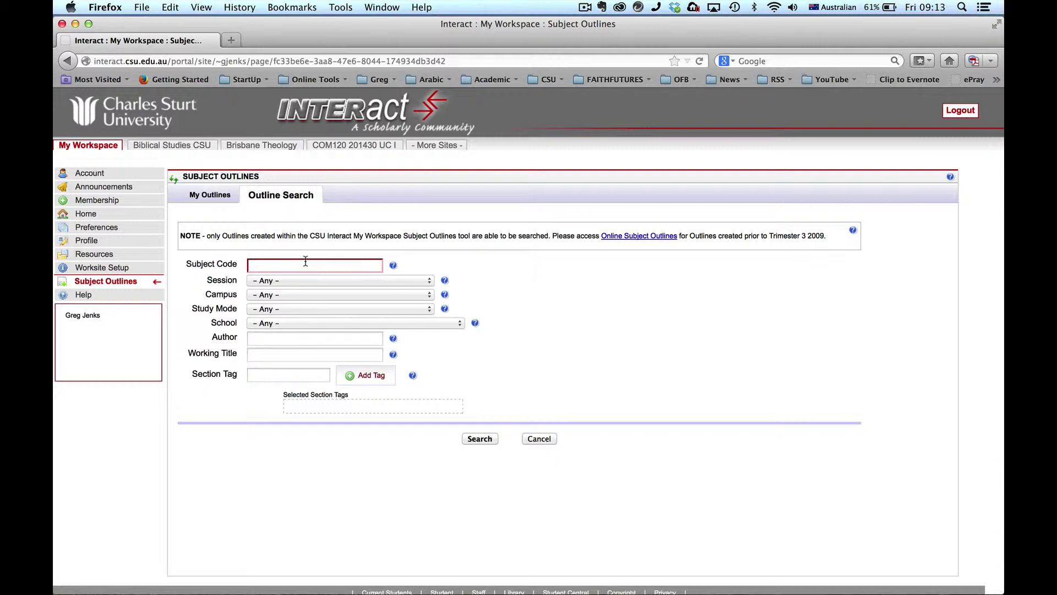
text(thl;110)
key(BackSpace)
key(BackSpace)
key(BackSpace)
key(BackSpace)
text(111)
Check the session and campus choices, leave both at Any, and run the outline search.
click(366, 280)
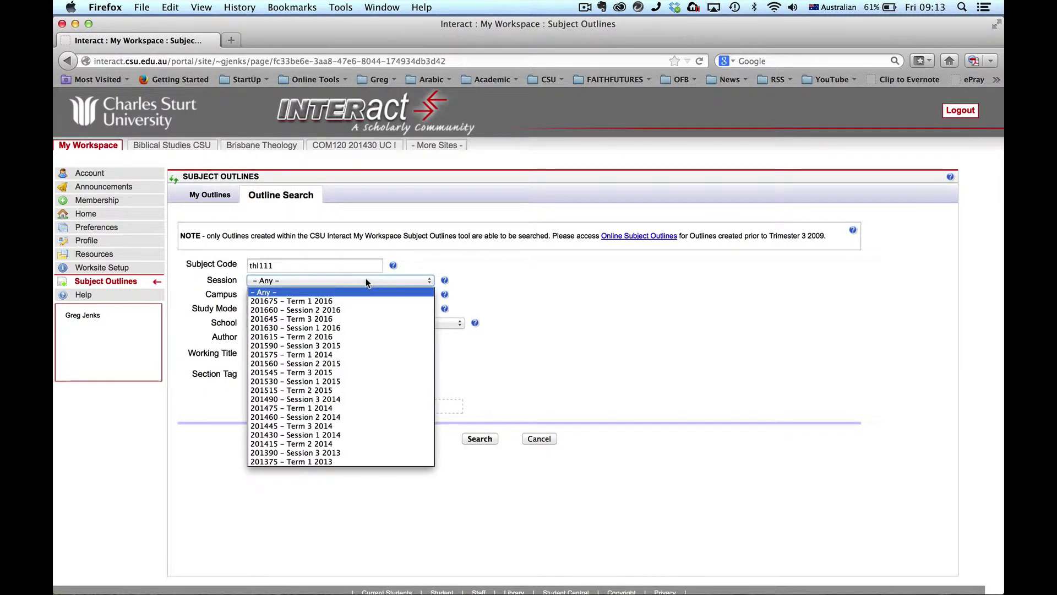
click(517, 287)
click(402, 294)
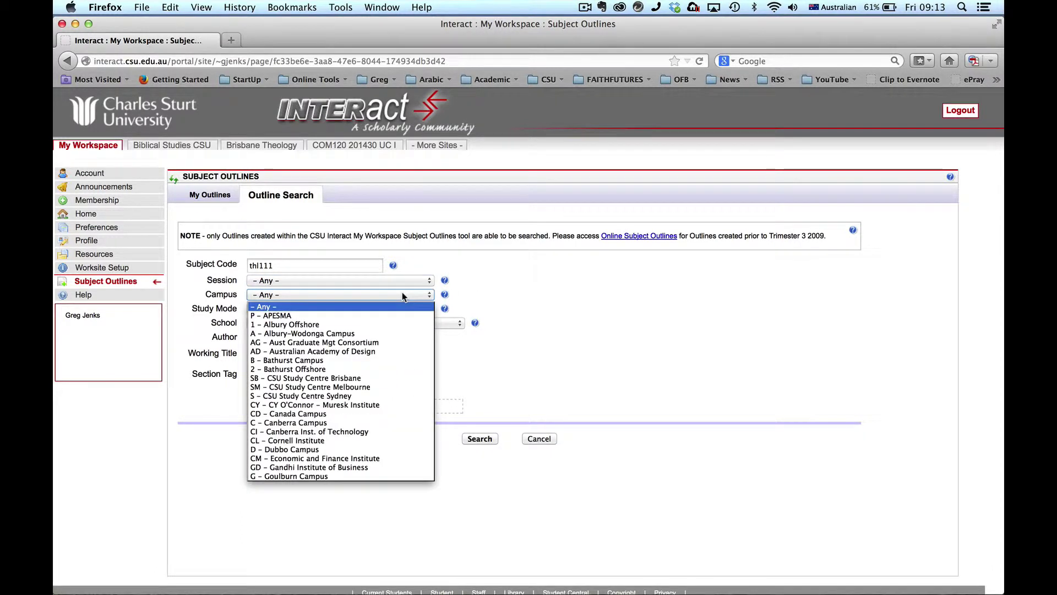
click(516, 307)
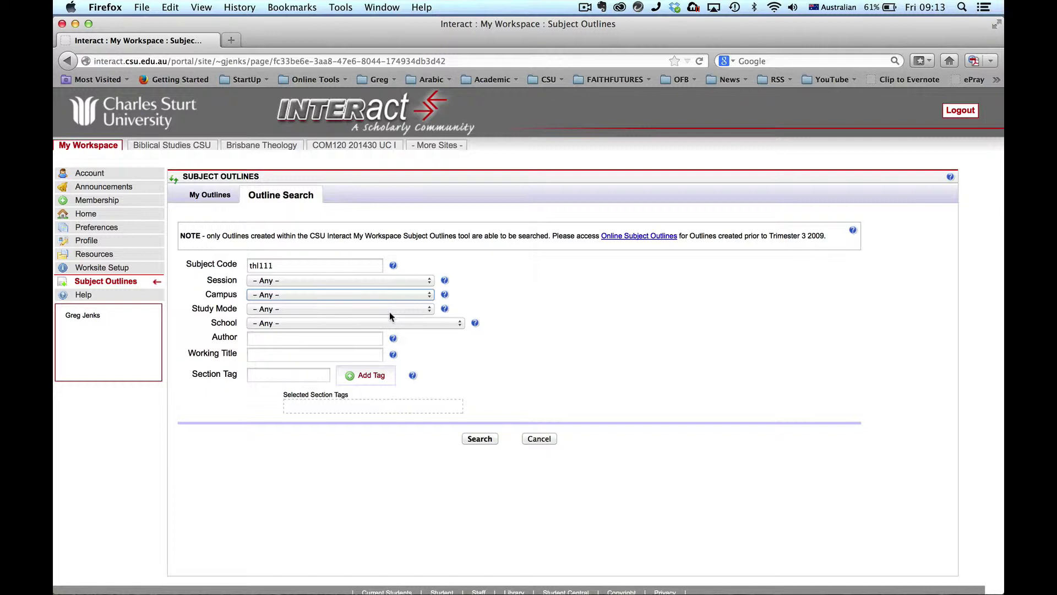
click(480, 440)
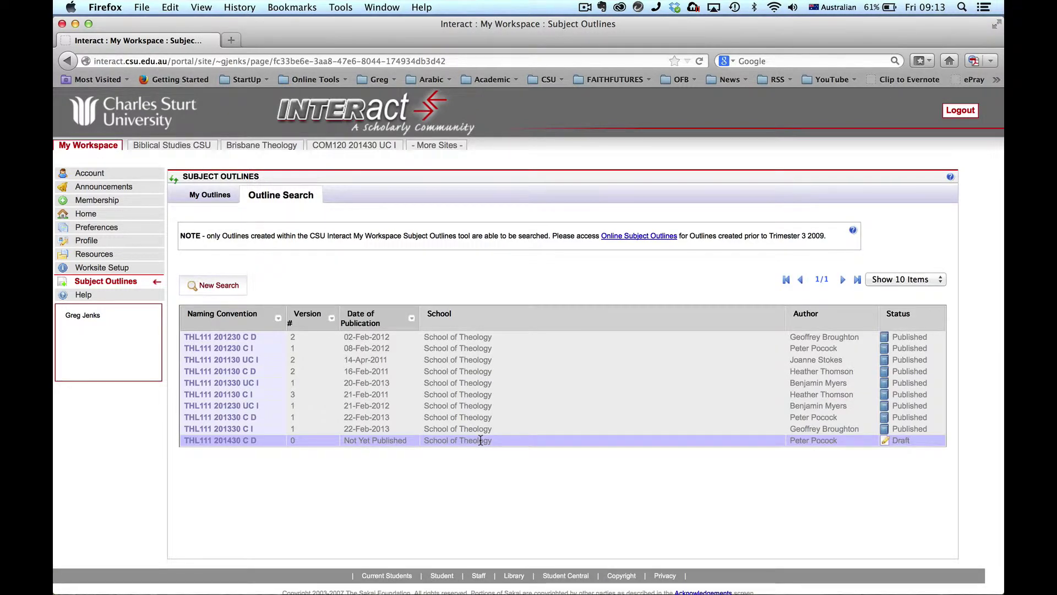
Open the draft outline THL111 201430 C D for viewing from the search results.
scroll(608, 287, down, 3)
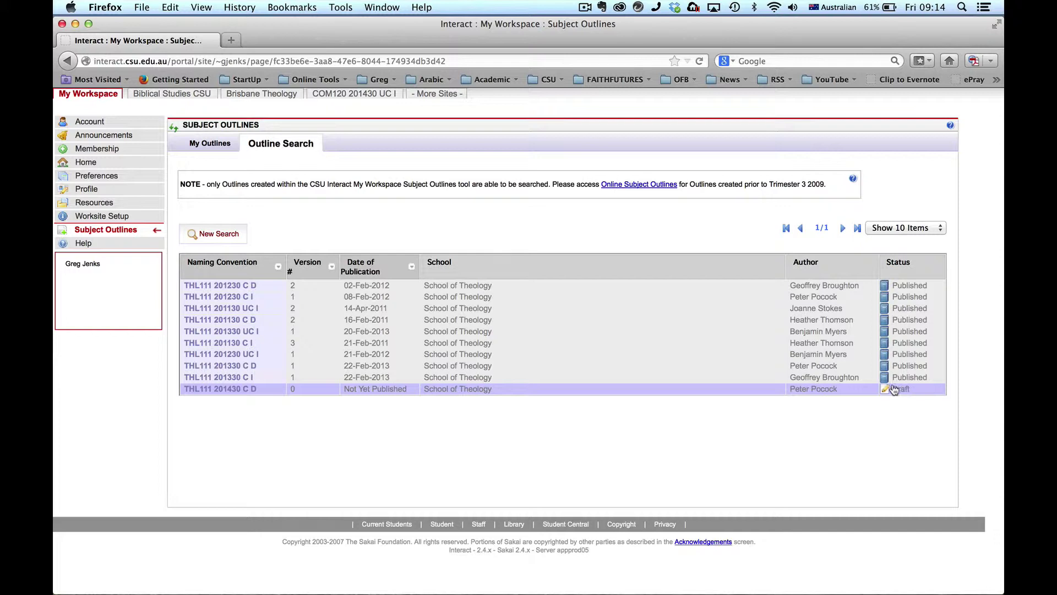
click(250, 392)
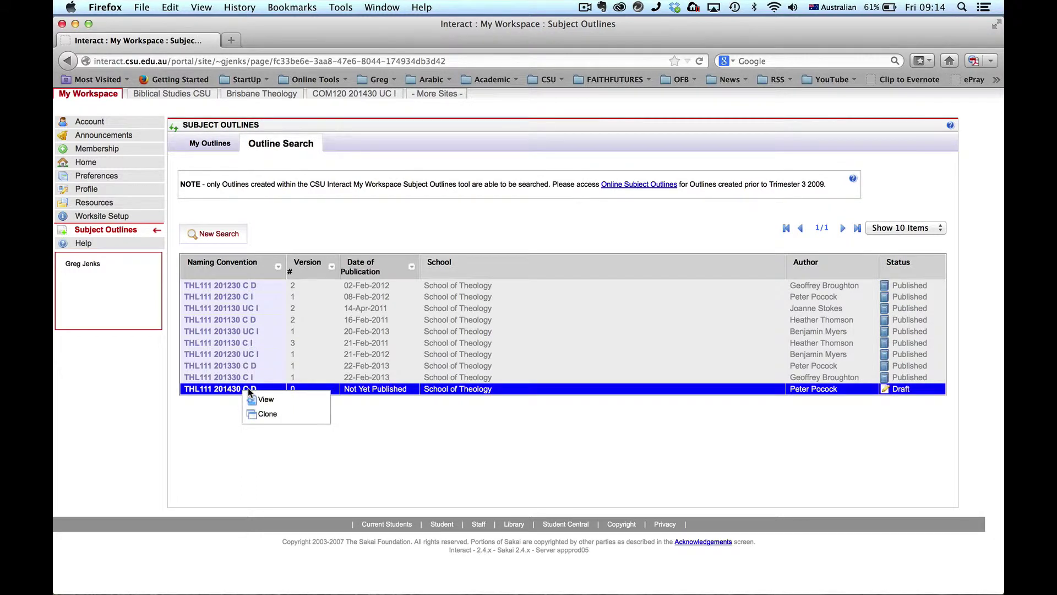
click(274, 400)
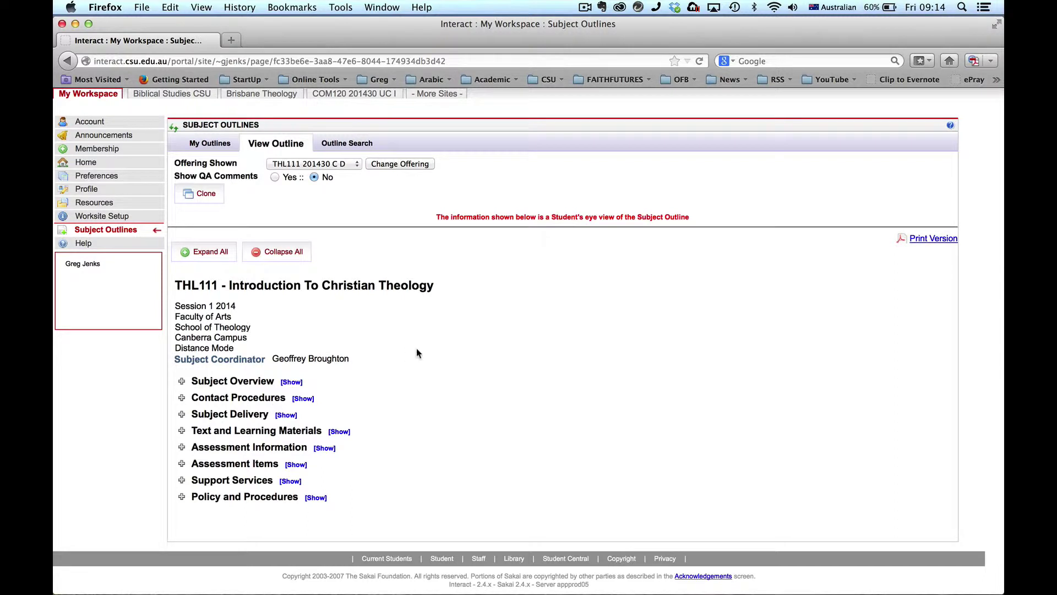
Expand all sections of the THL111 outline, look through their content, and collapse them all again.
scroll(416, 348, down, 4)
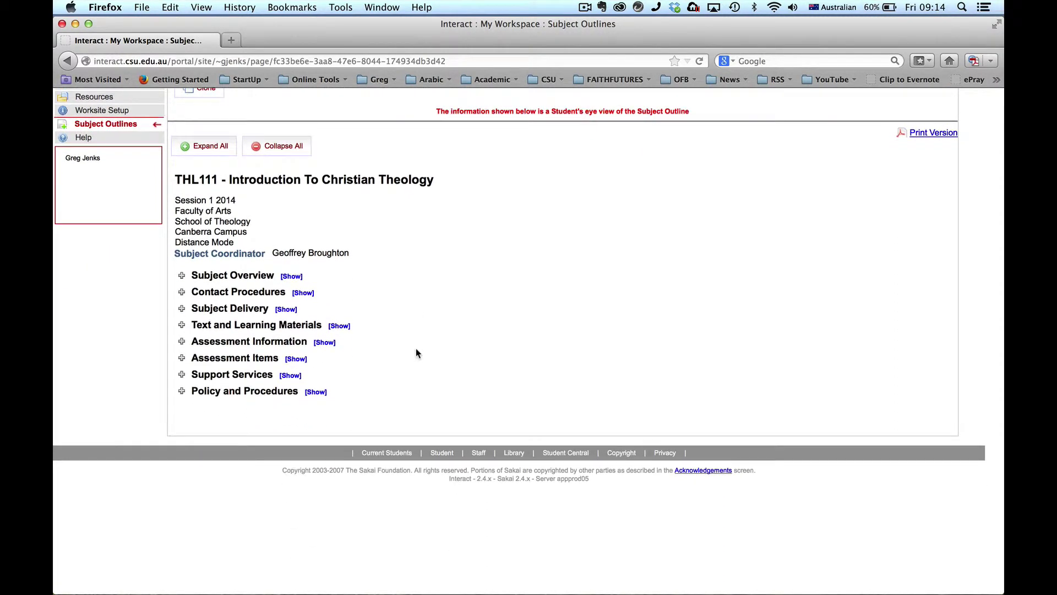
scroll(415, 348, up, 2)
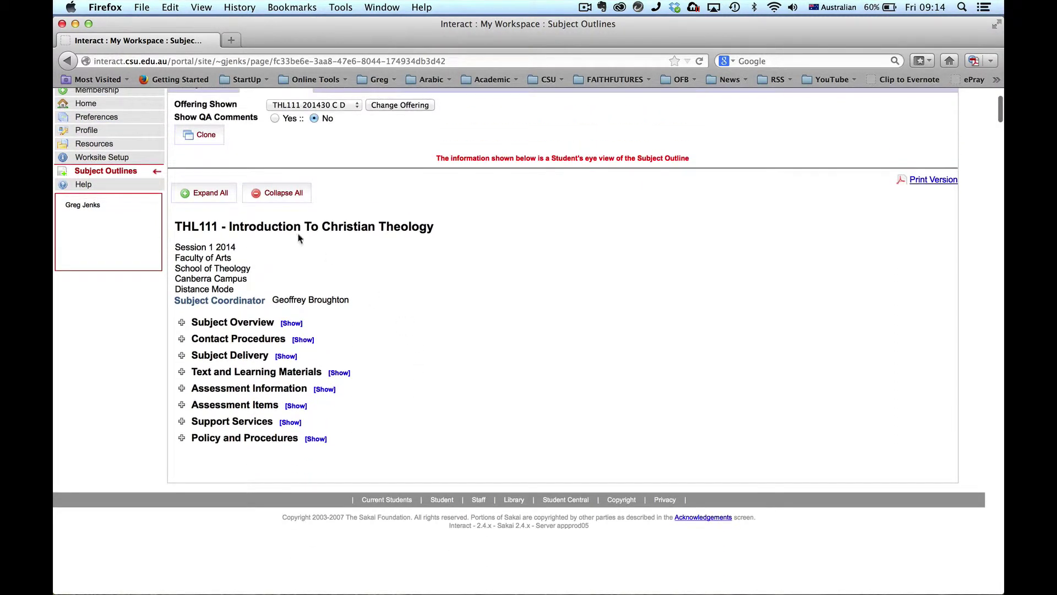
click(209, 196)
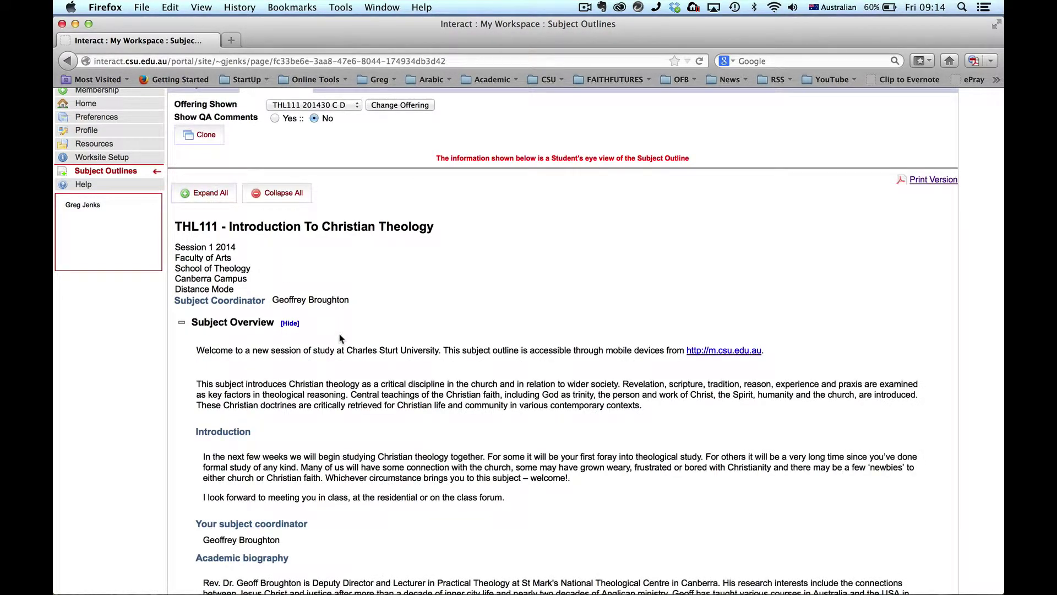
scroll(239, 348, down, 5)
scroll(240, 348, down, 3)
scroll(281, 280, up, 15)
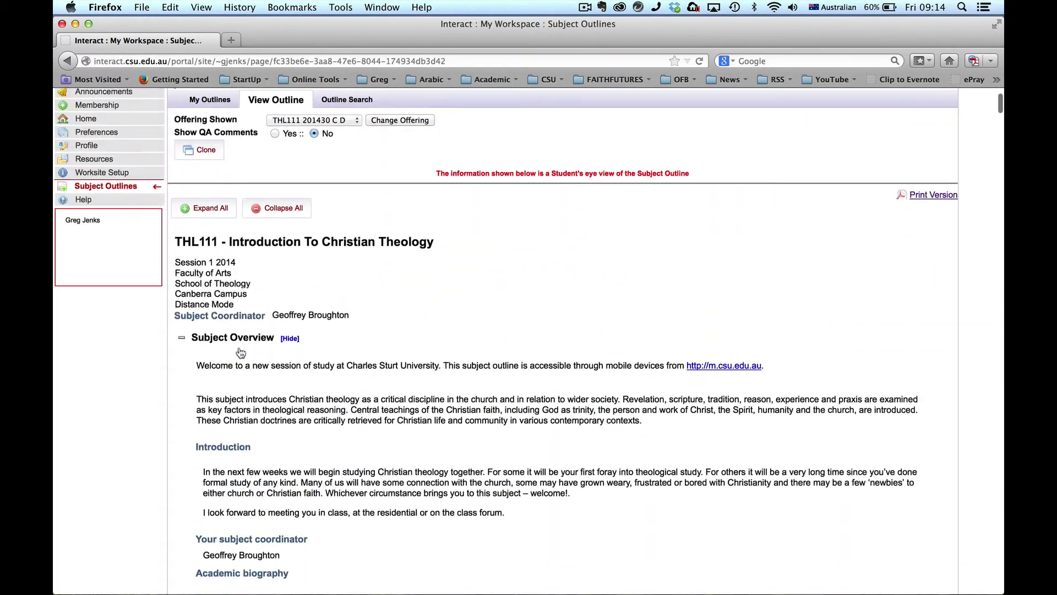
click(281, 289)
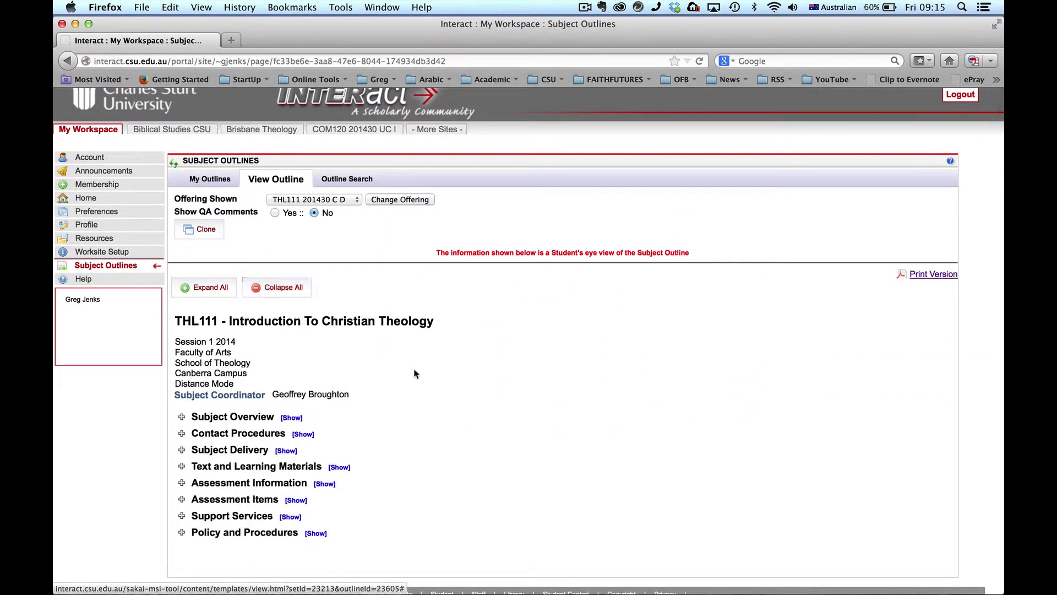
Show and hide the Assessment Items section and the Text and Learning Materials section to view their contents.
click(295, 501)
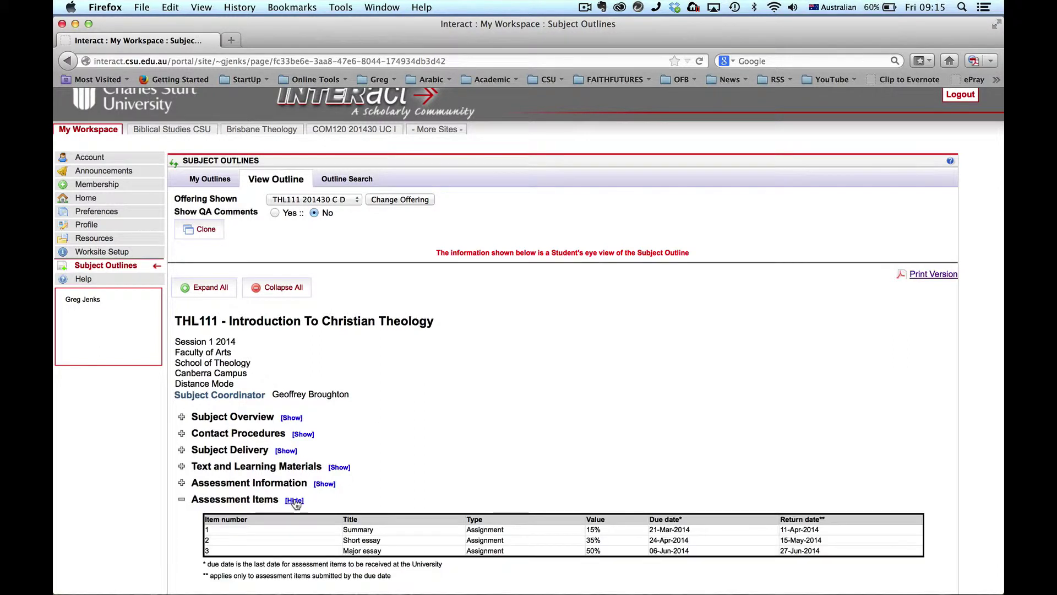
click(183, 500)
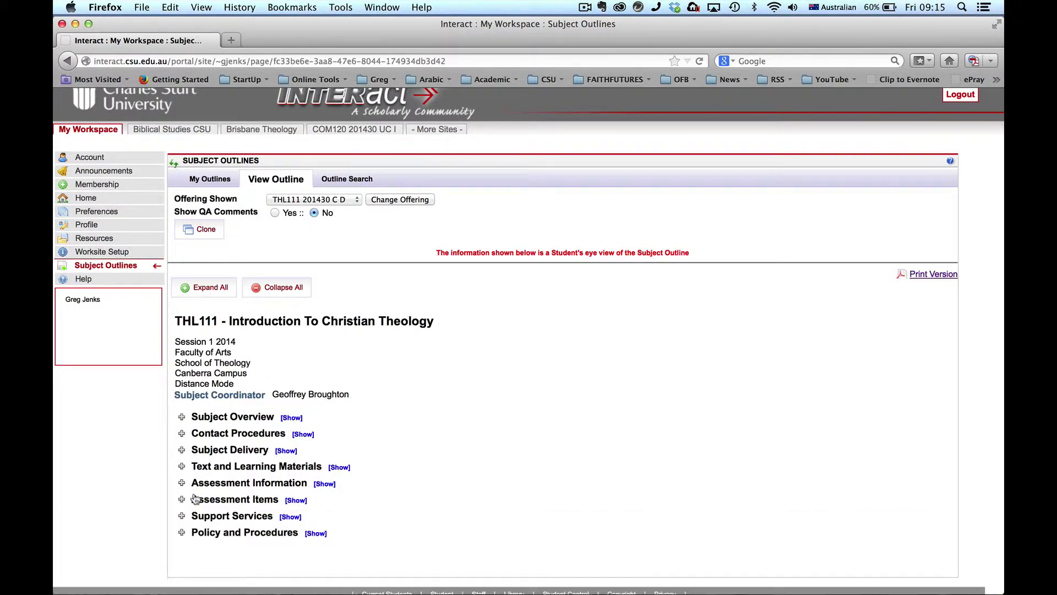
click(343, 469)
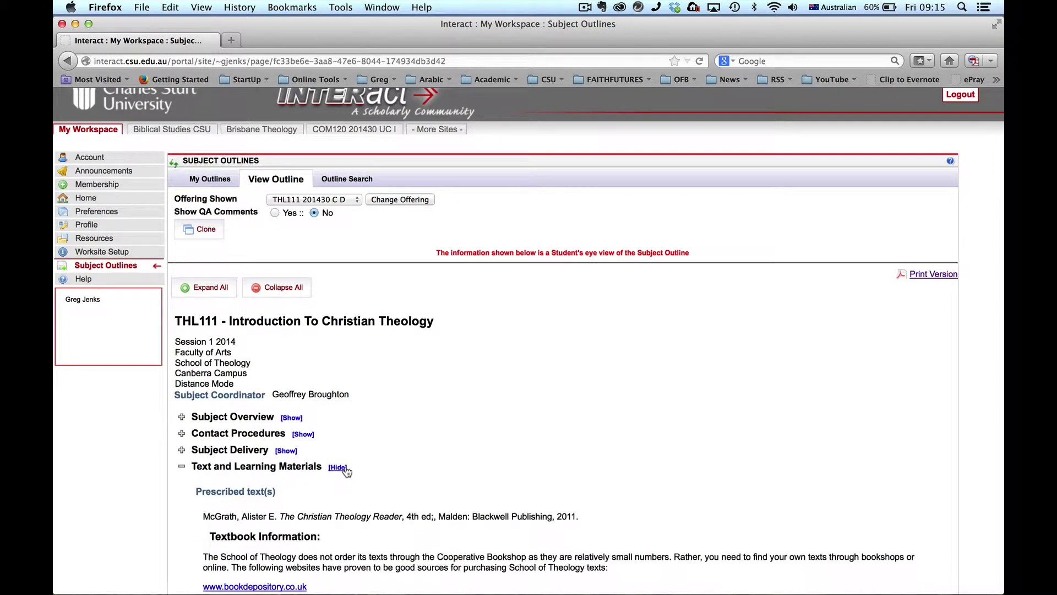
click(182, 467)
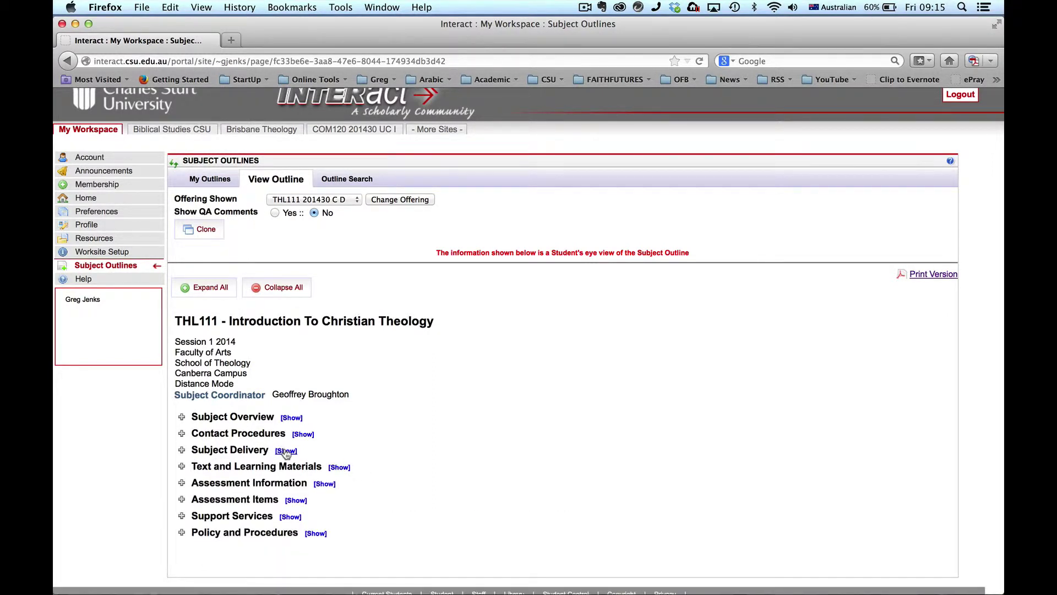
Show the Subject Delivery section and read through its class times, learning strategies and weekly schedule.
click(285, 451)
scroll(440, 442, down, 2)
scroll(440, 442, down, 20)
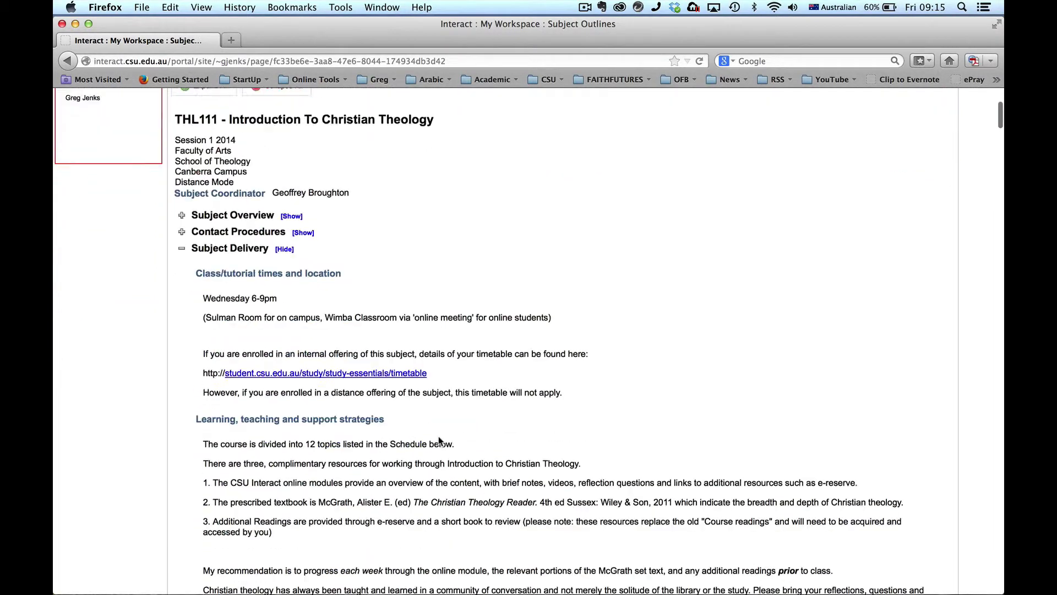
scroll(438, 437, down, 6)
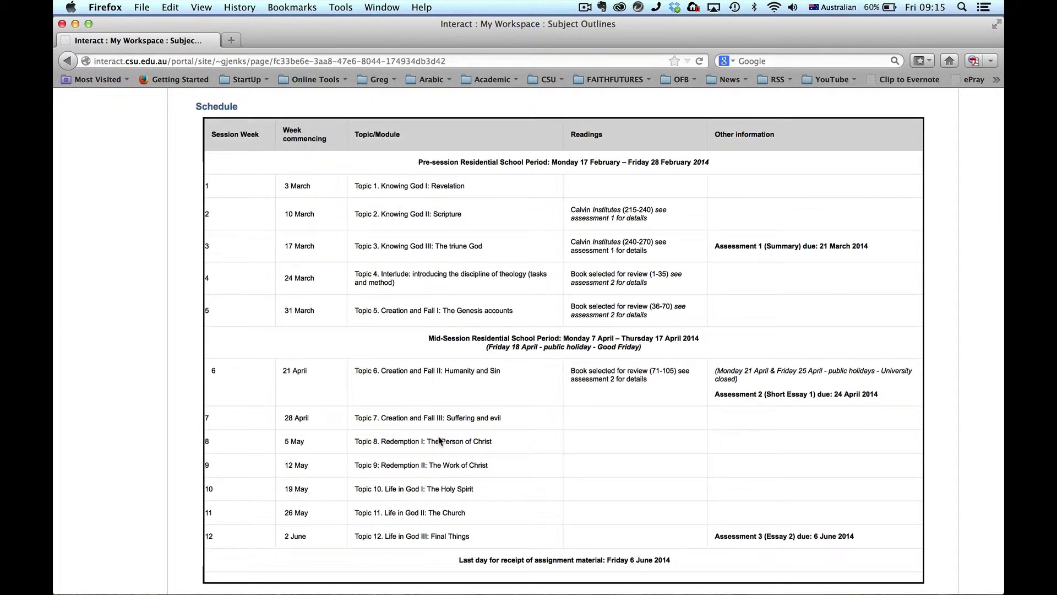
scroll(439, 438, up, 20)
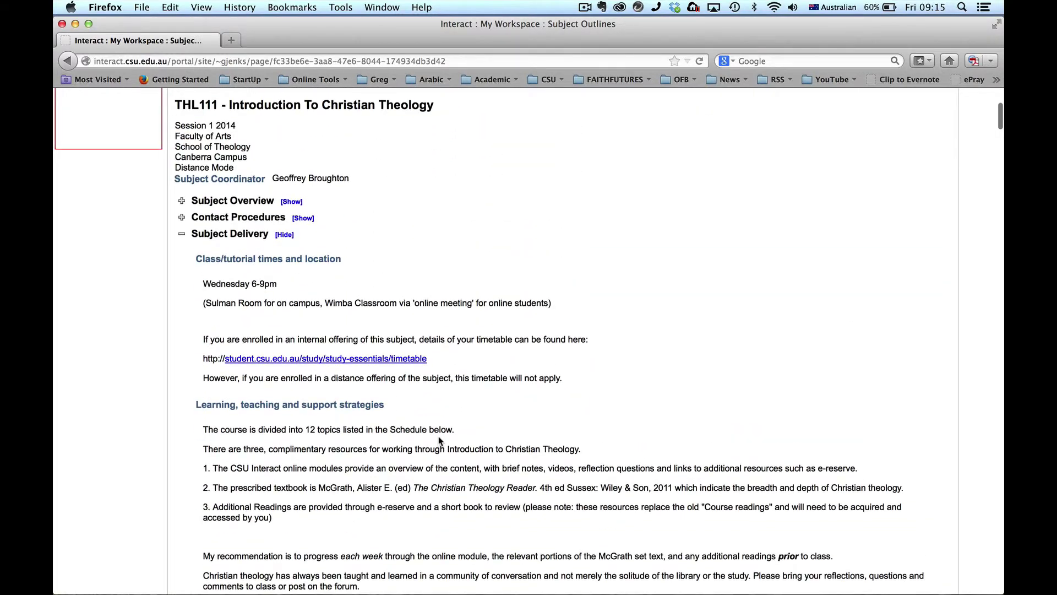
Hide the Subject Delivery section and save the print version of the THL111 outline as a PDF file.
click(182, 233)
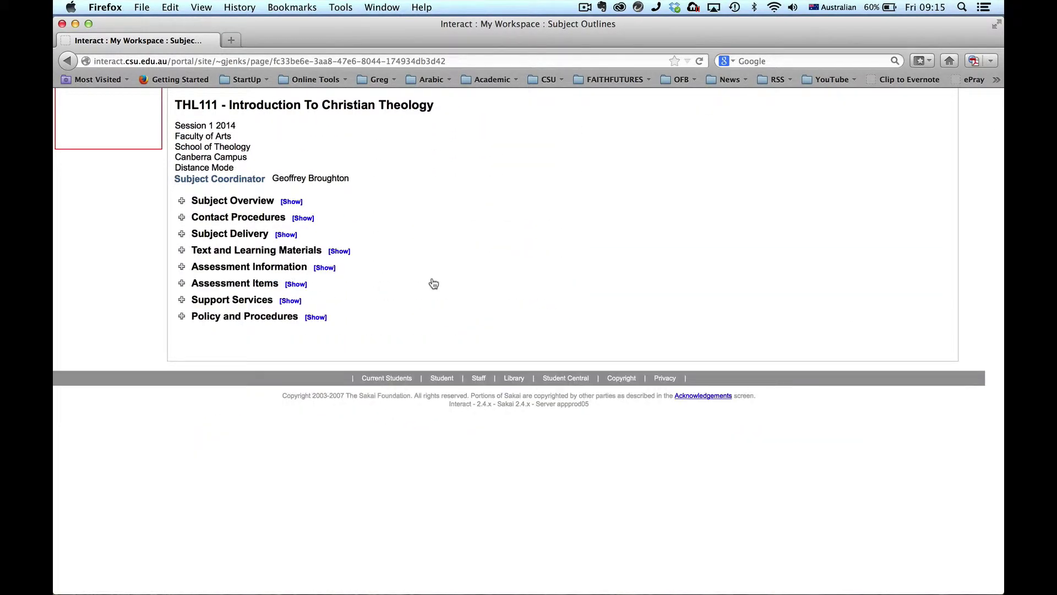
scroll(434, 284, up, 5)
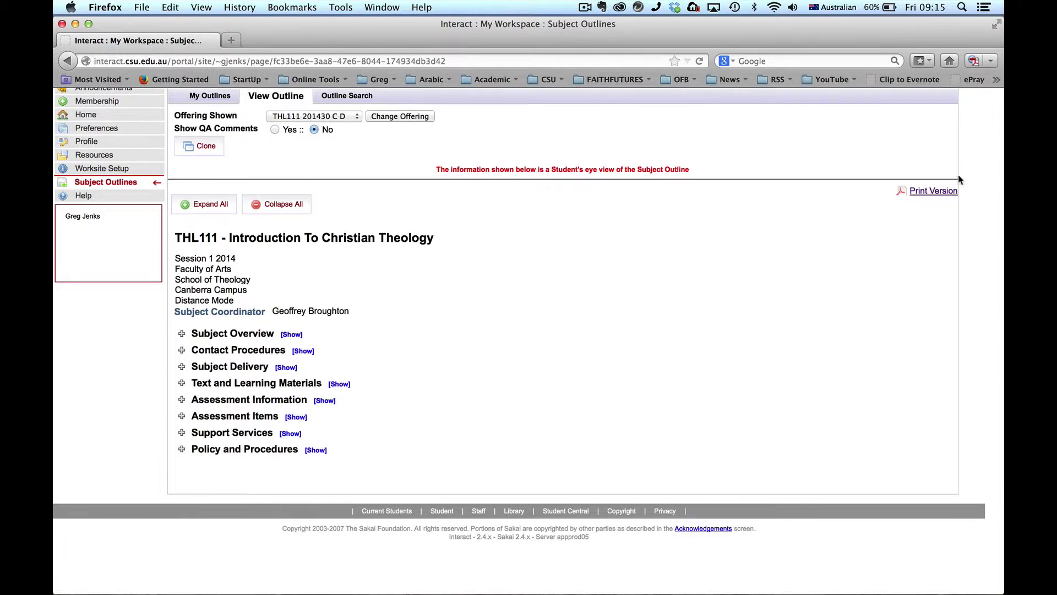
click(932, 193)
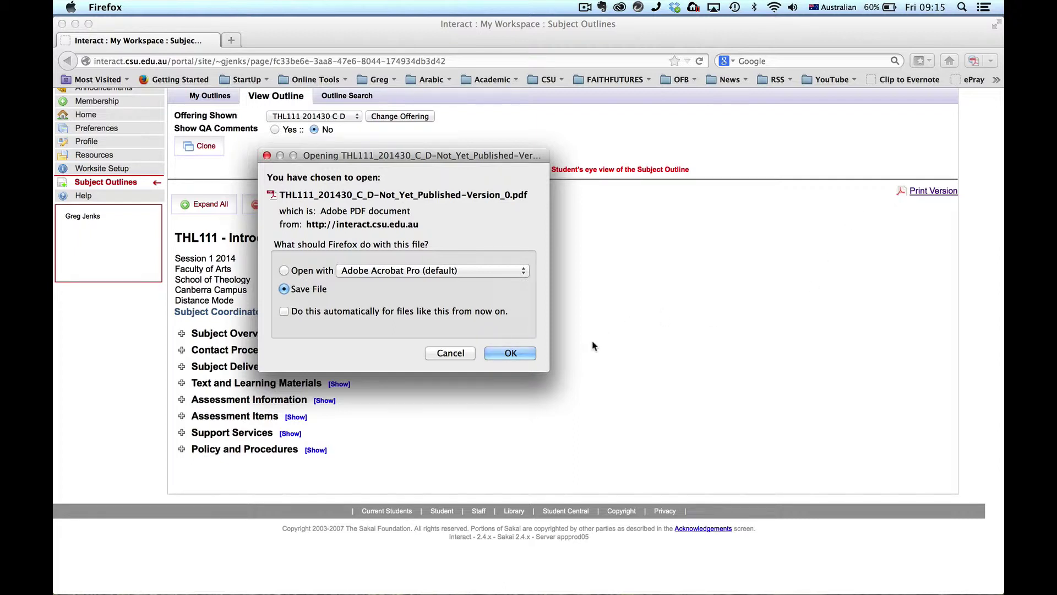
click(527, 354)
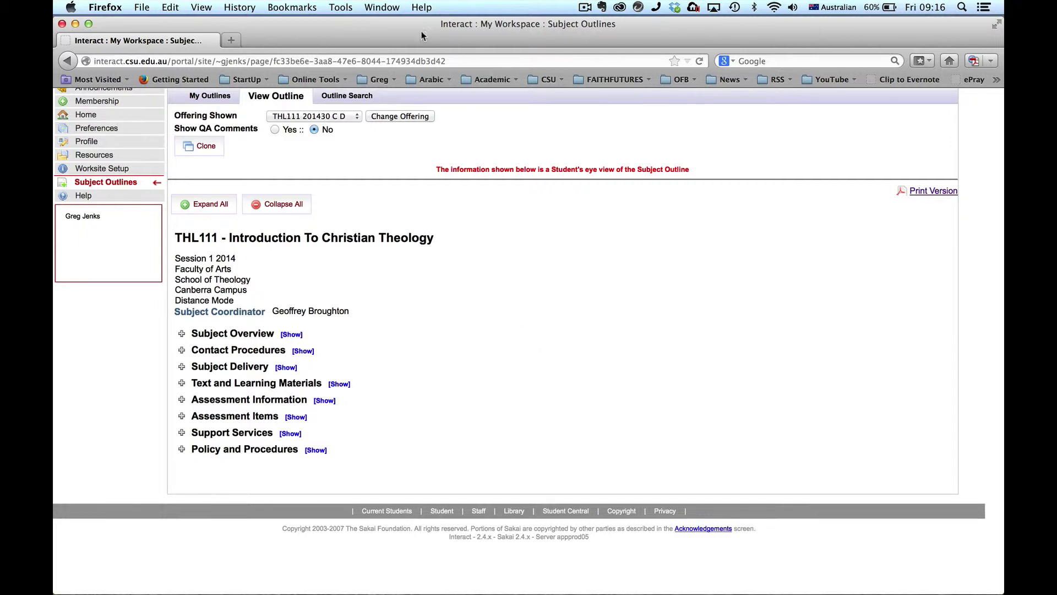
Open the downloaded THL111_201430_C_D-Not_Yet_Published-Version_0.pdf in Acrobat and reposition its window.
drag(420, 35, 420, 35)
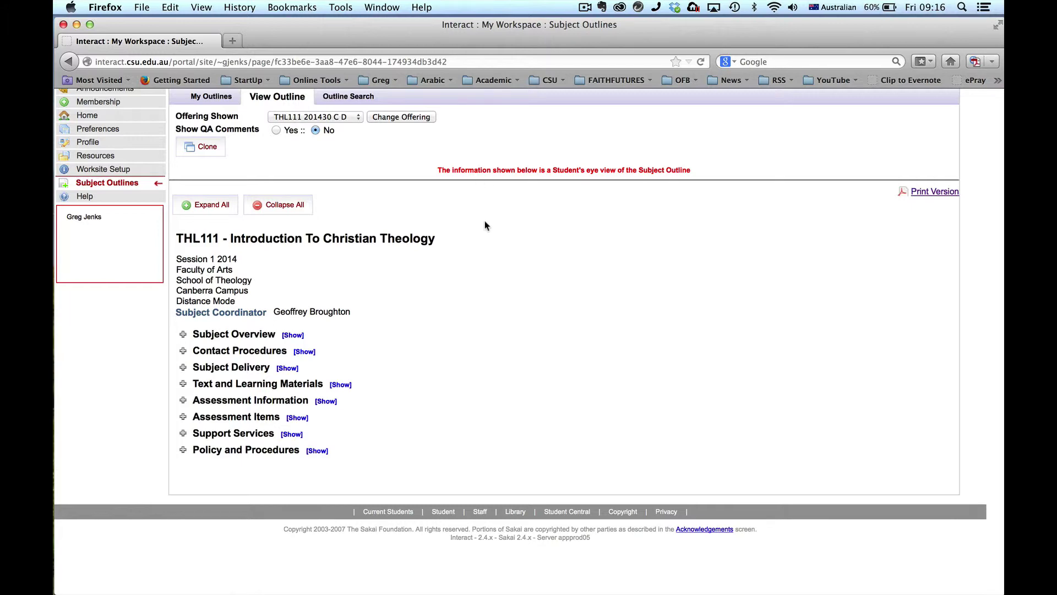
mouse_move(420, 39)
mouse_down()
mouse_move(413, 59)
mouse_move(411, 29)
mouse_up()
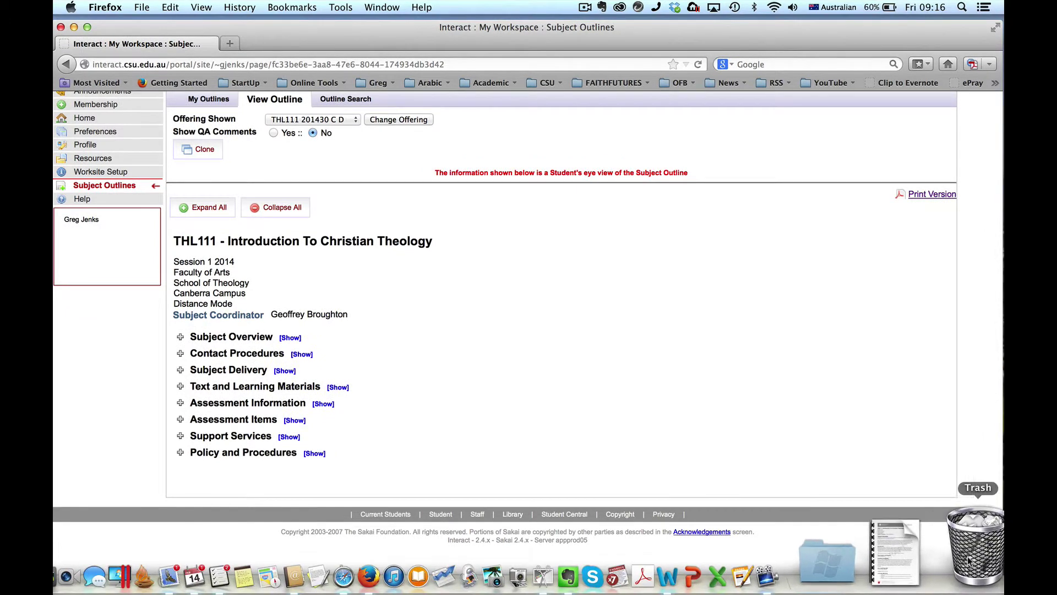
click(948, 552)
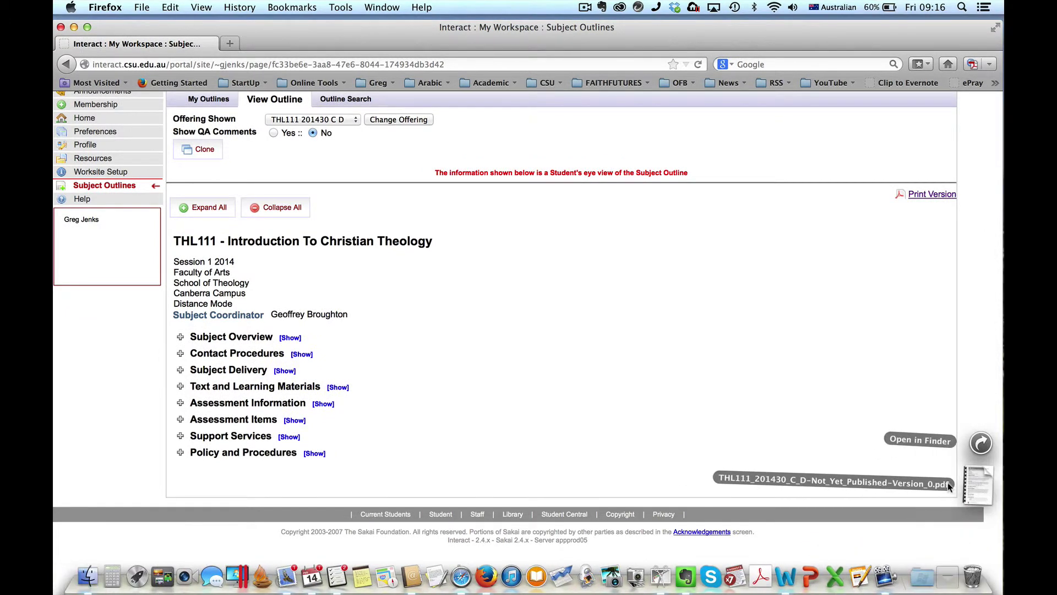
click(977, 484)
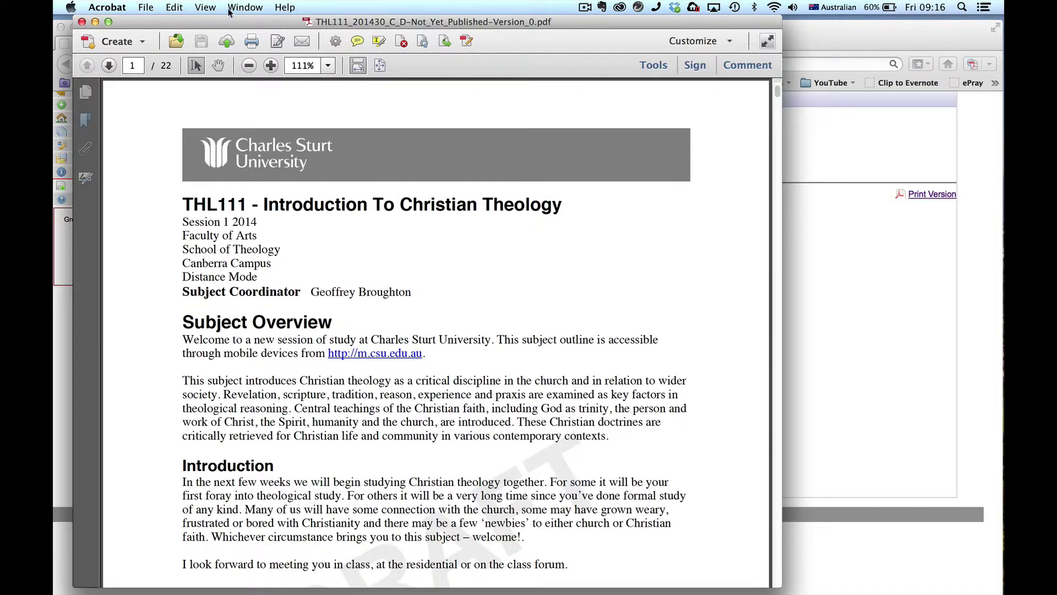
drag(224, 21, 245, 20)
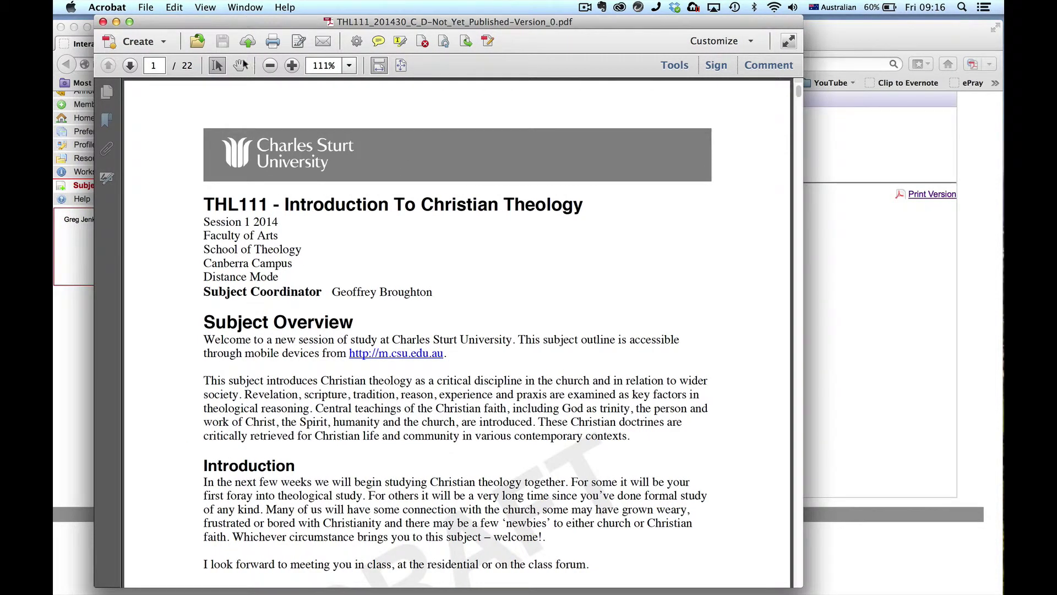
Look through the first four pages of the PDF outline, including the subject overview, contact procedures and schedule.
scroll(274, 262, down, 10)
scroll(275, 261, down, 8)
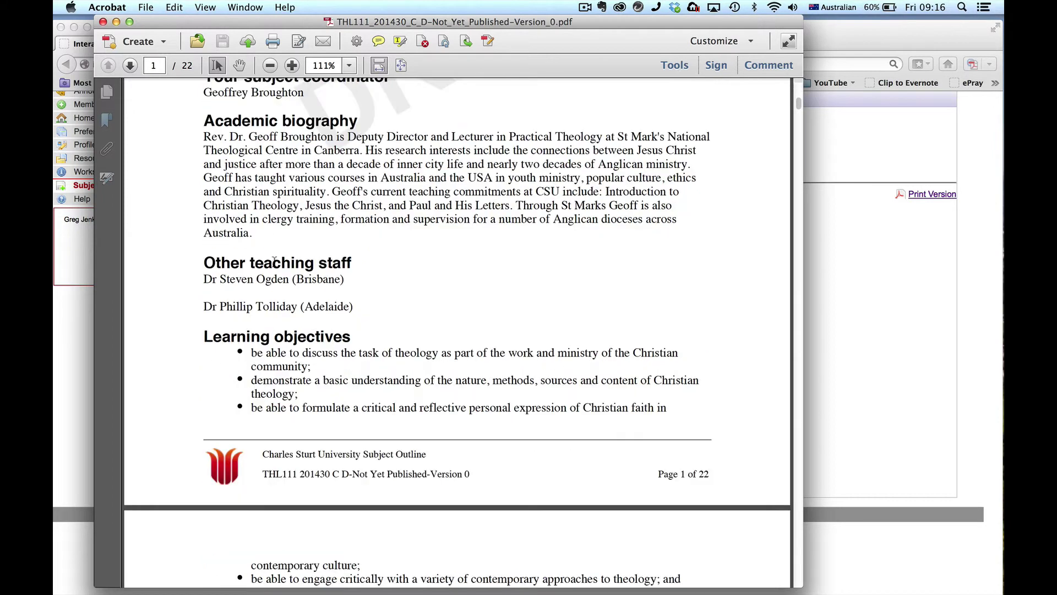
click(131, 66)
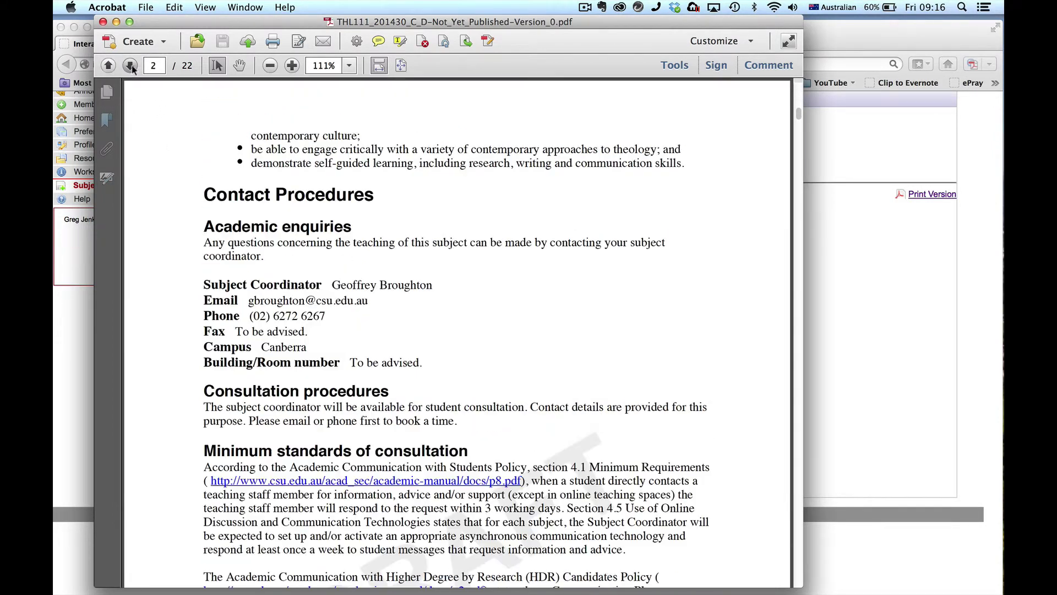
click(131, 66)
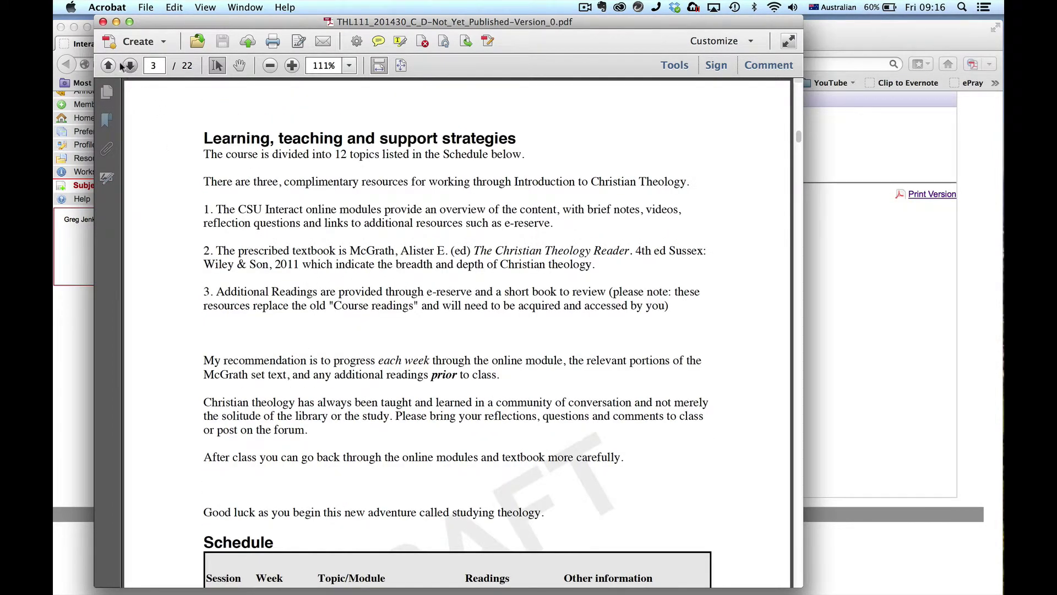
click(108, 65)
click(108, 66)
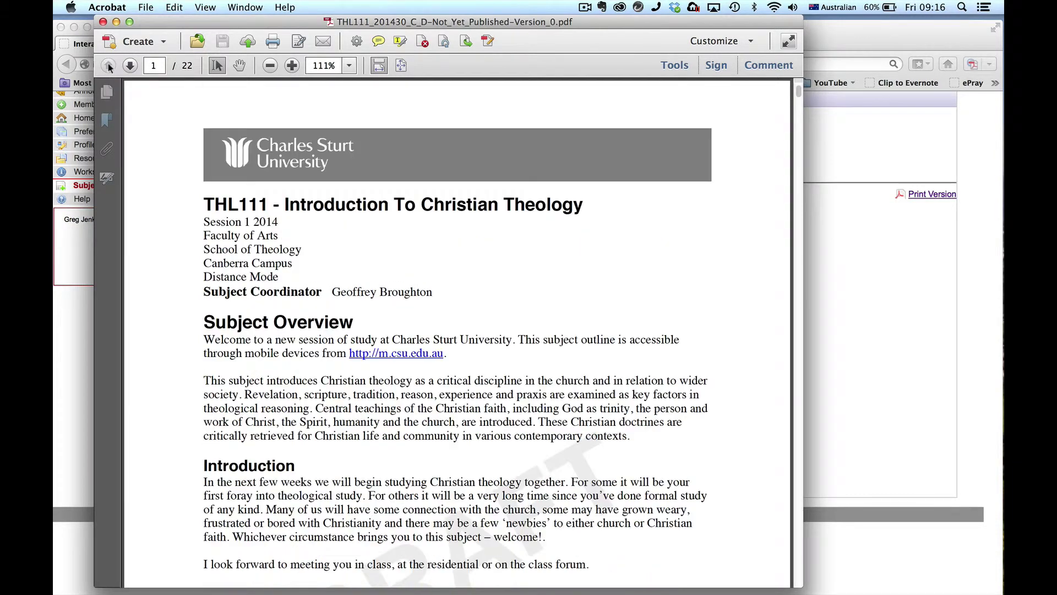
scroll(254, 217, down, 4)
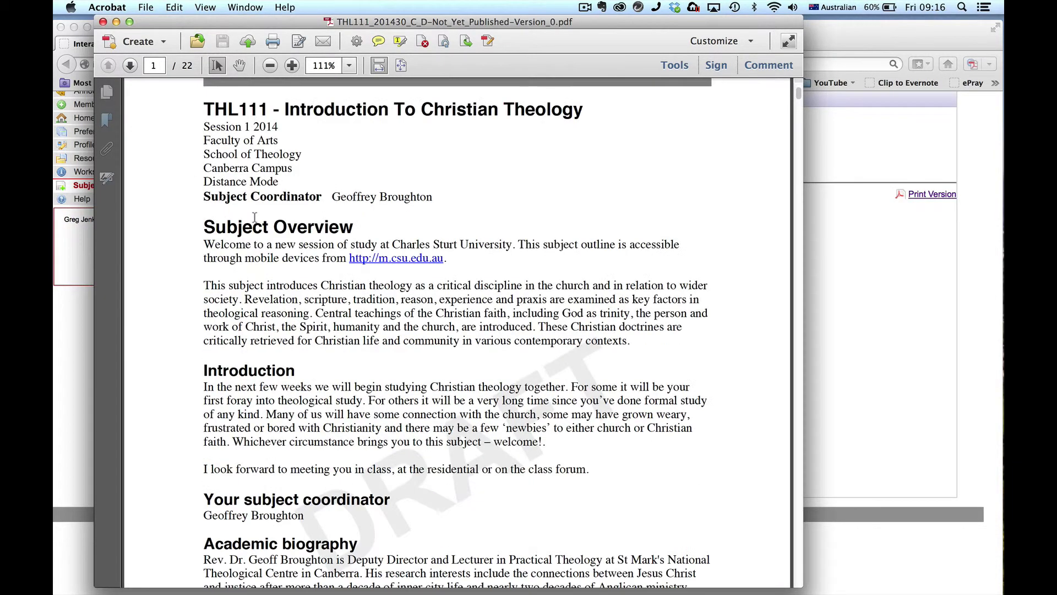
click(132, 67)
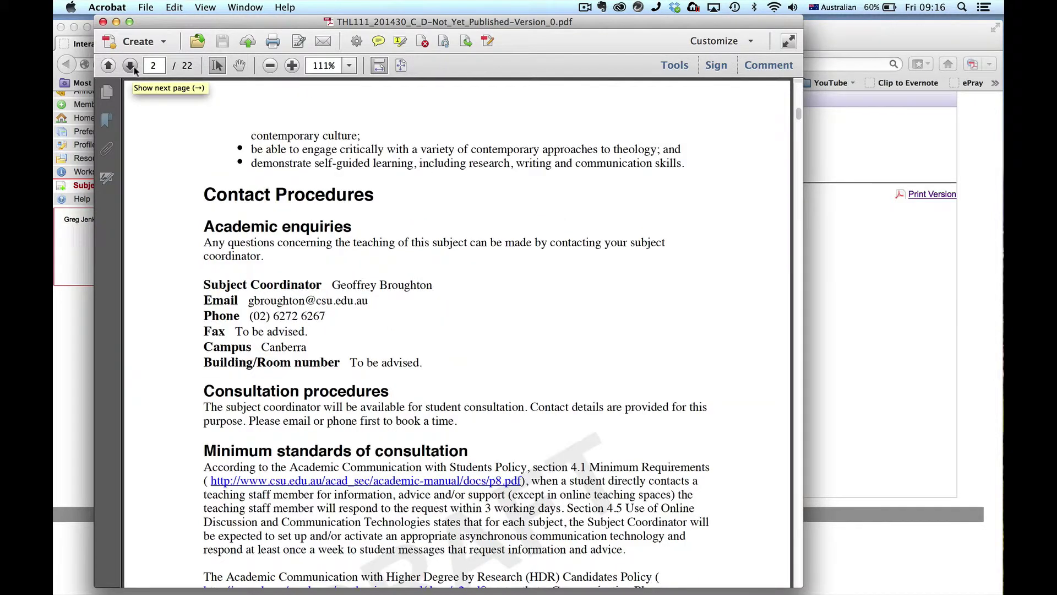
click(132, 67)
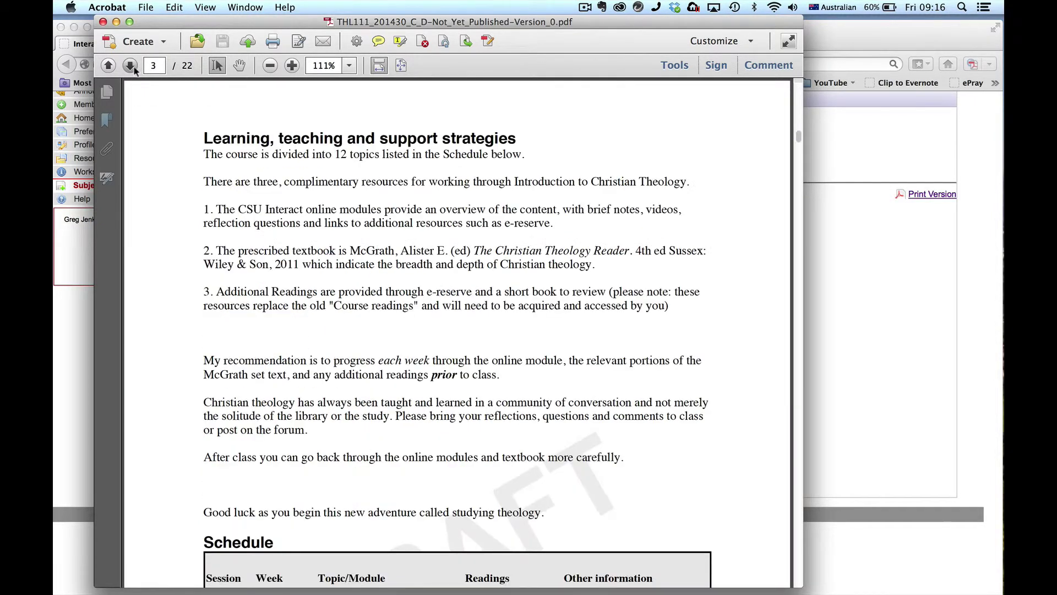
click(132, 66)
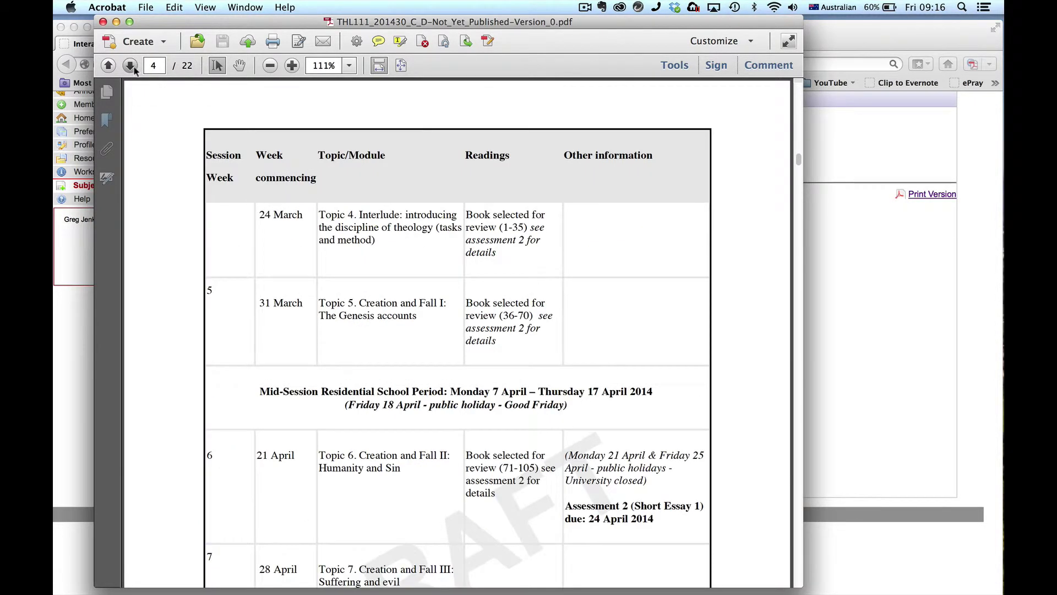
Close the PDF outline and return to the Subject Outlines page in Firefox.
click(103, 21)
click(137, 25)
drag(137, 24, 141, 22)
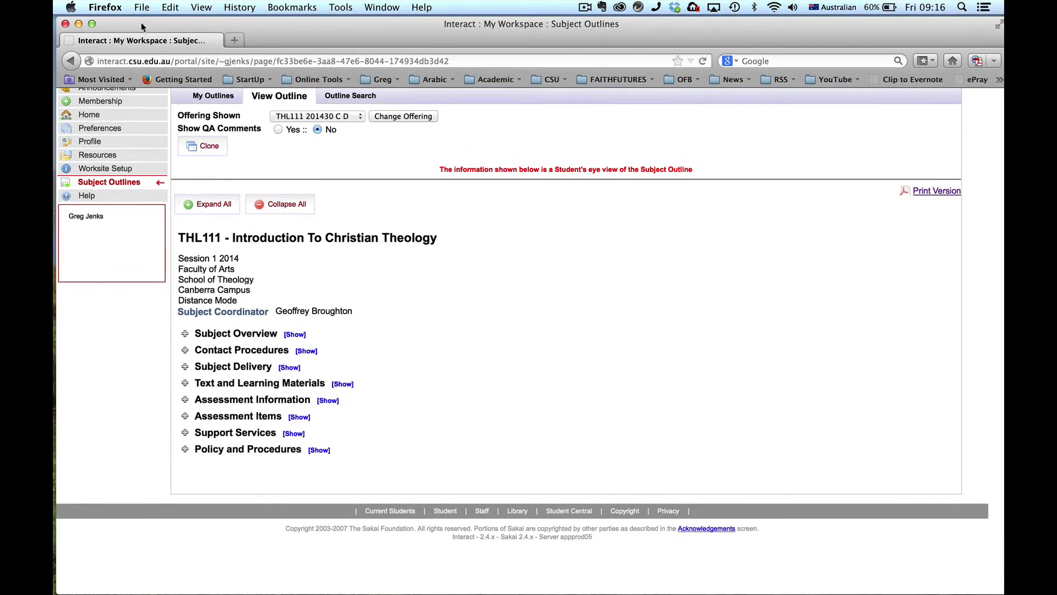
Start a new outline search and find outlines with the subject code MIN500.
scroll(733, 213, up, 5)
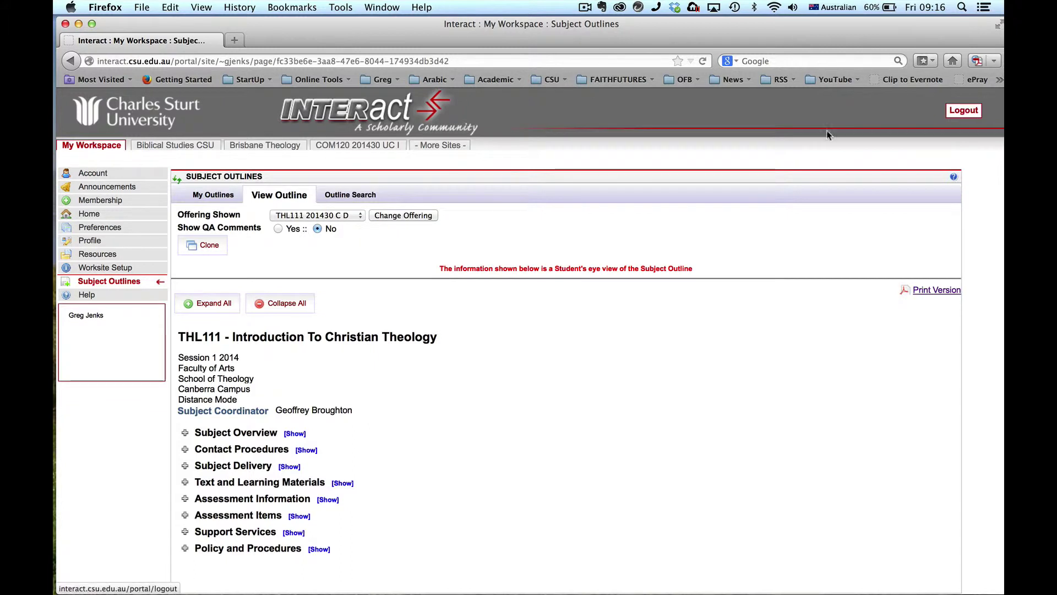
click(357, 199)
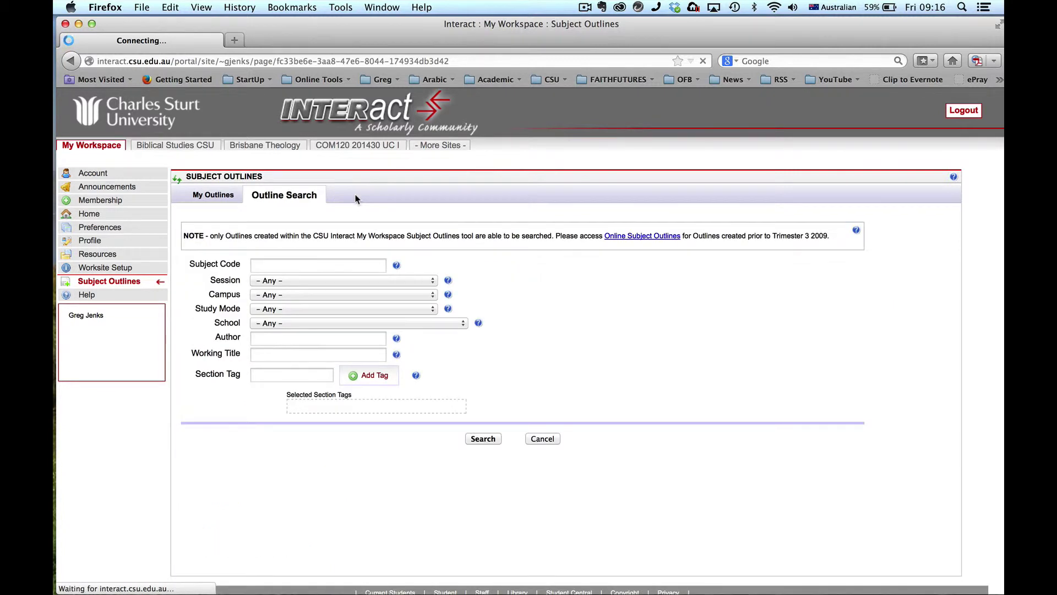
click(263, 266)
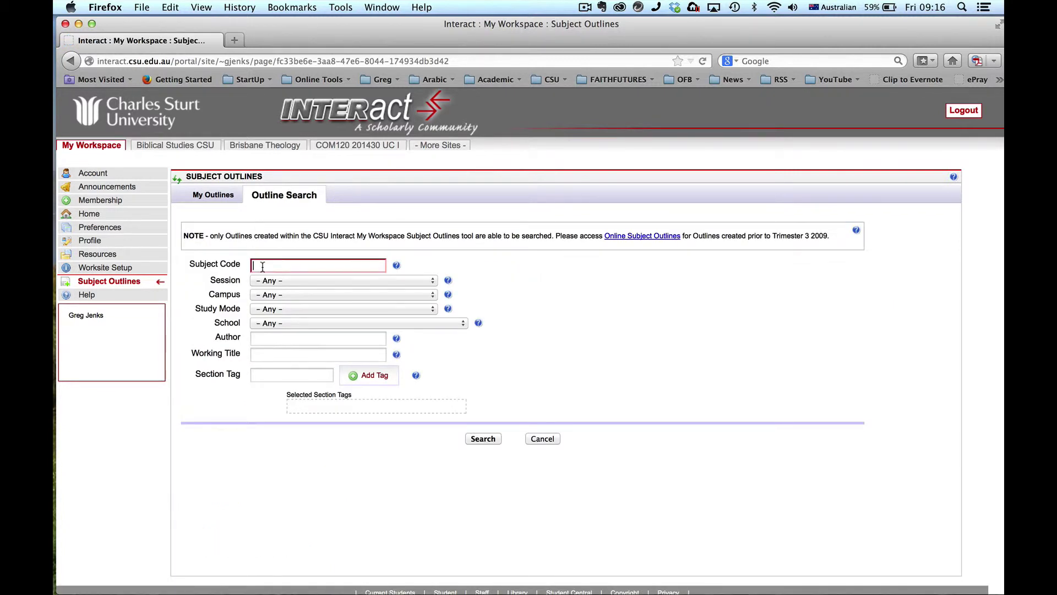
text(MIN500)
click(545, 438)
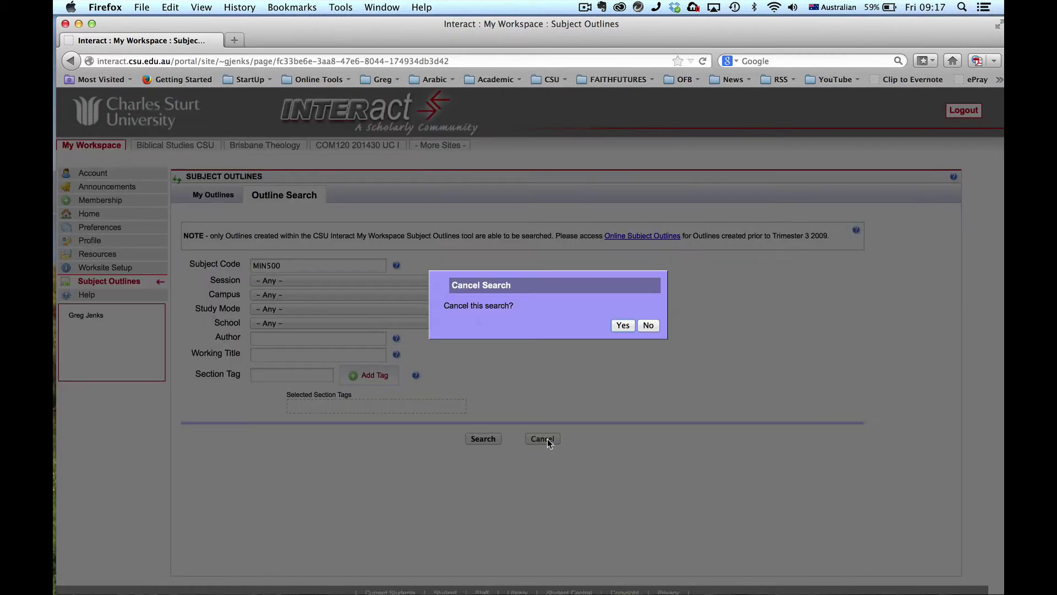
click(648, 325)
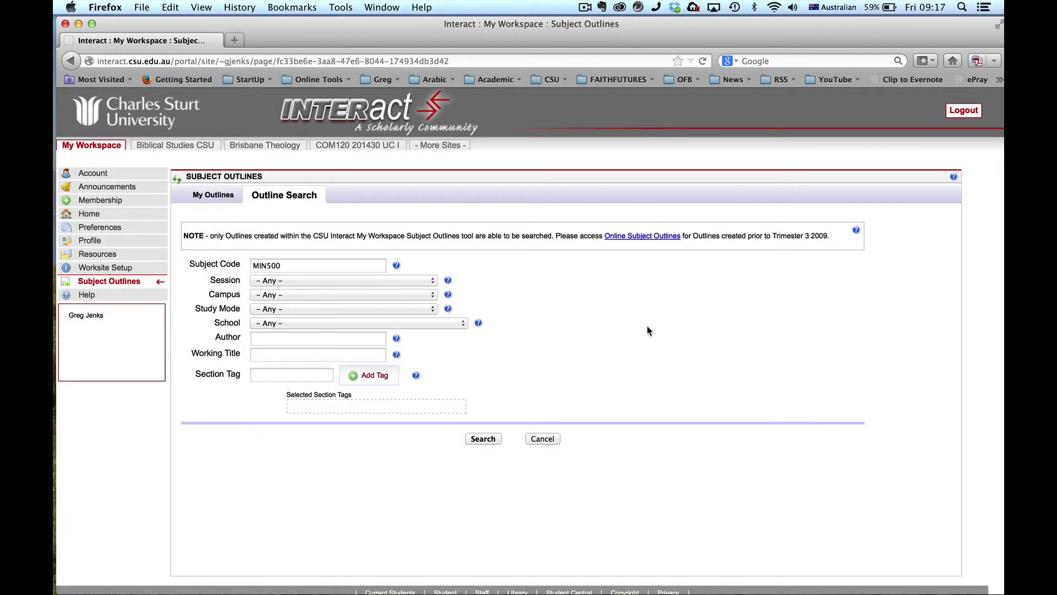
click(487, 438)
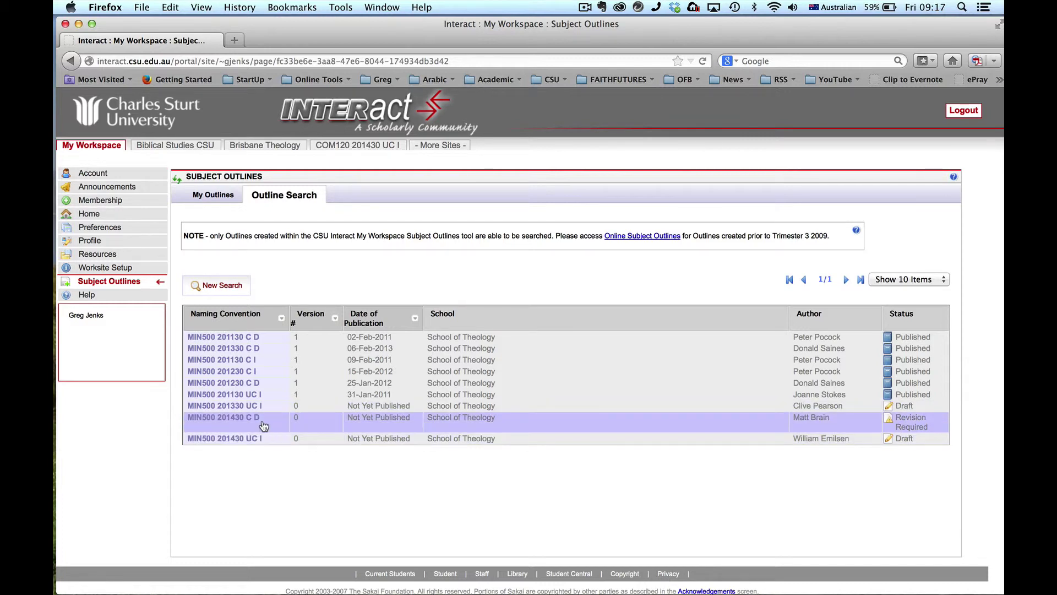
Open the outline MIN500 201430 C D and briefly show its Subject Delivery and Text and Learning Materials sections.
click(221, 417)
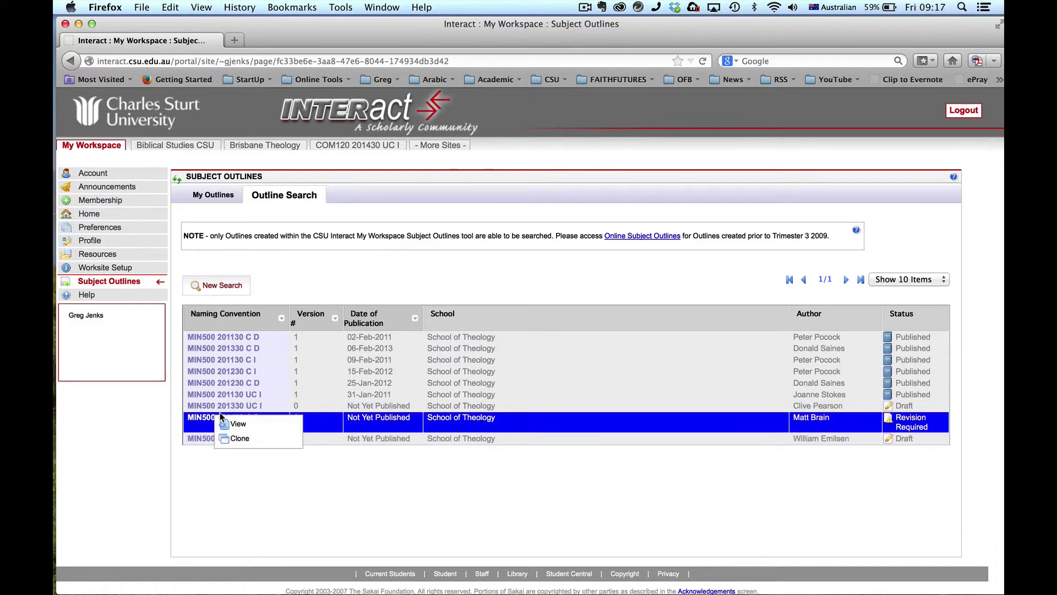
click(243, 423)
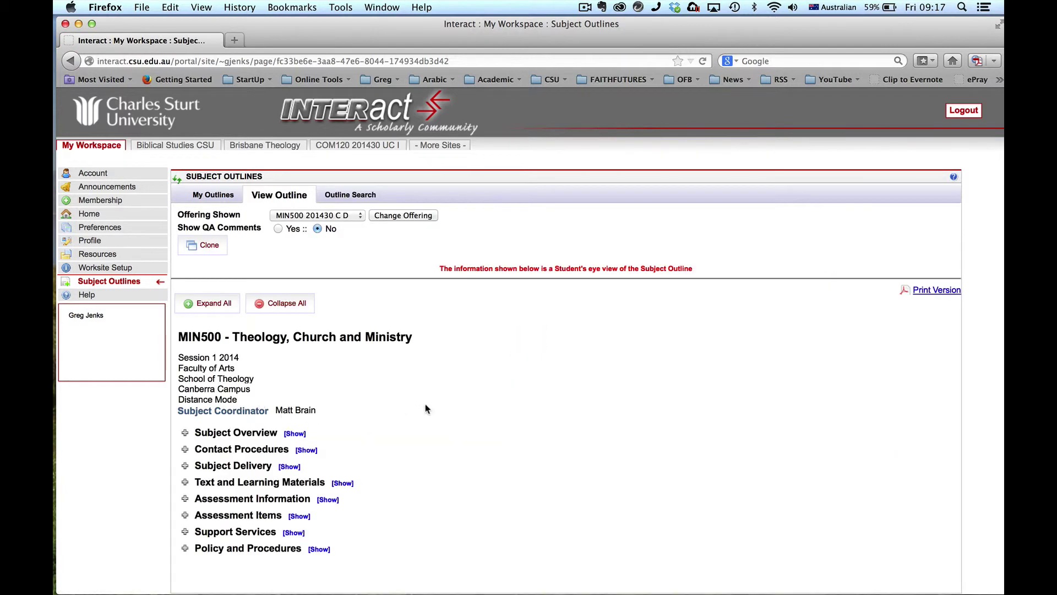
click(290, 467)
scroll(177, 268, down, 5)
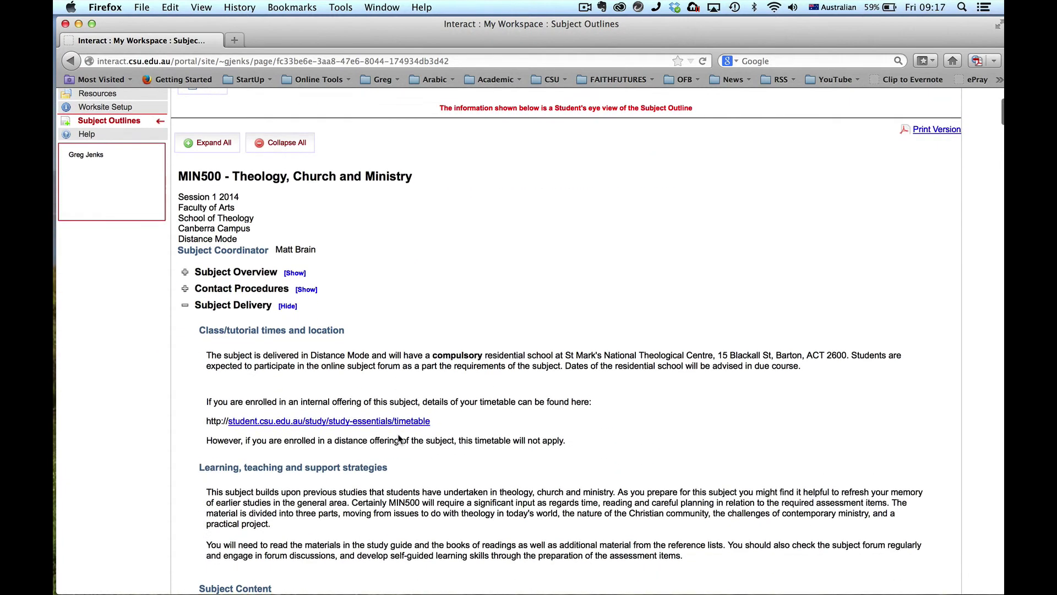
click(185, 305)
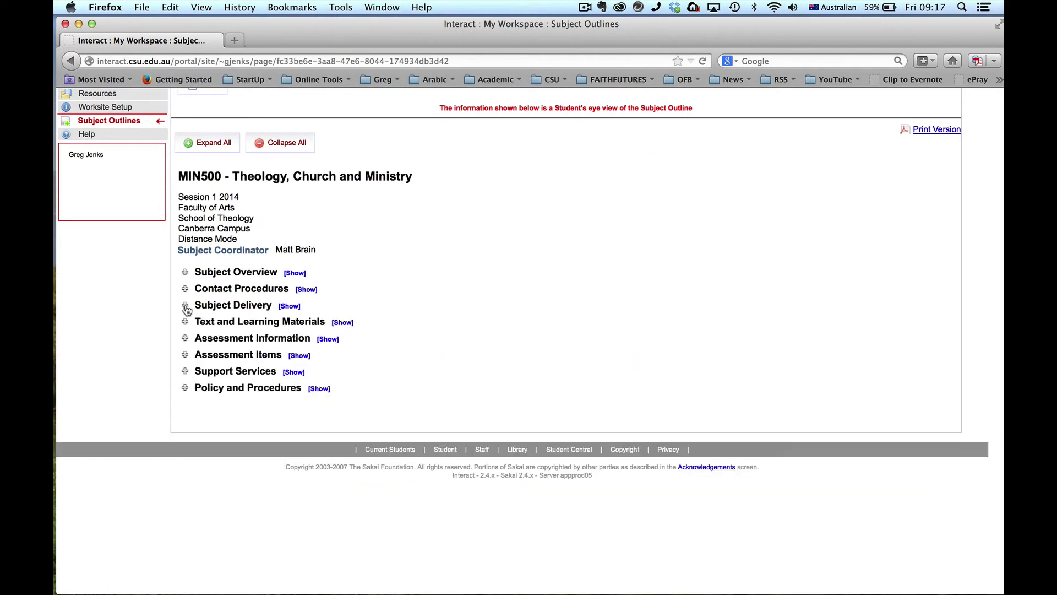
click(344, 325)
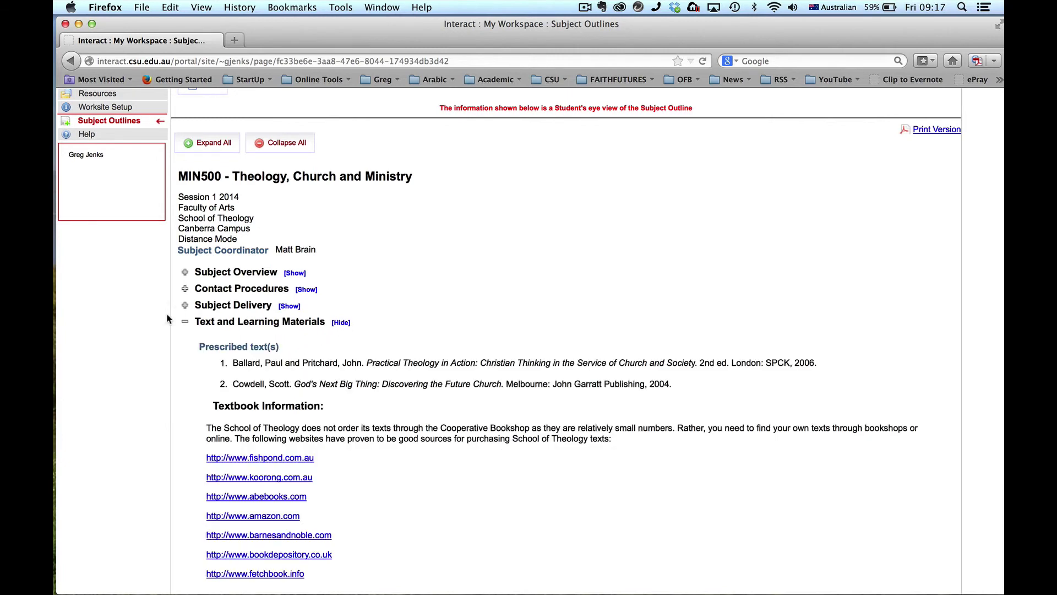
click(185, 325)
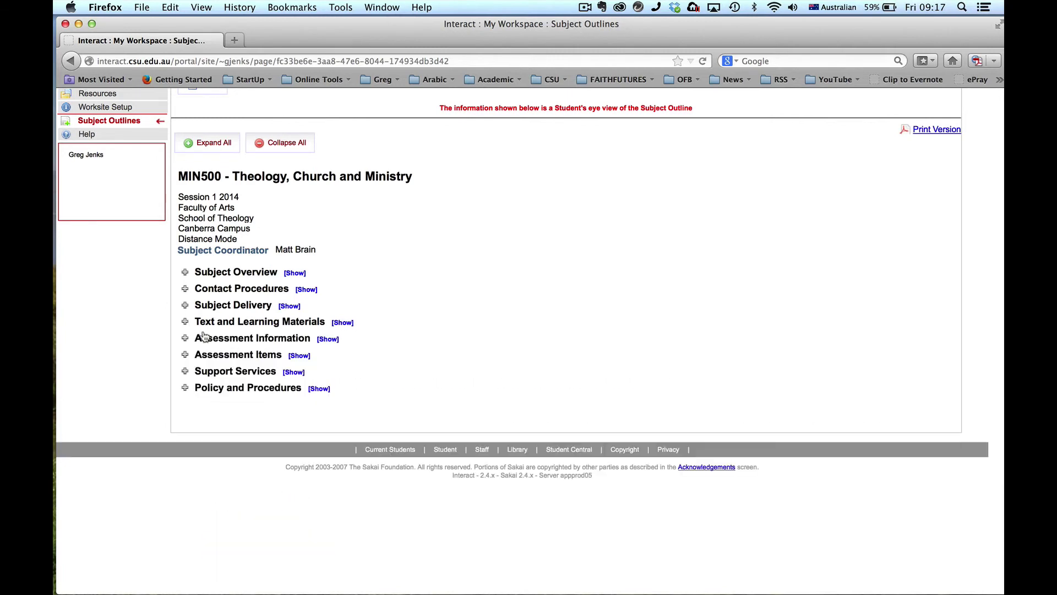
Show the MIN500 outline's Assessment Items section, look through it, and log out of Interact.
click(298, 355)
scroll(347, 394, down, 5)
scroll(347, 394, up, 10)
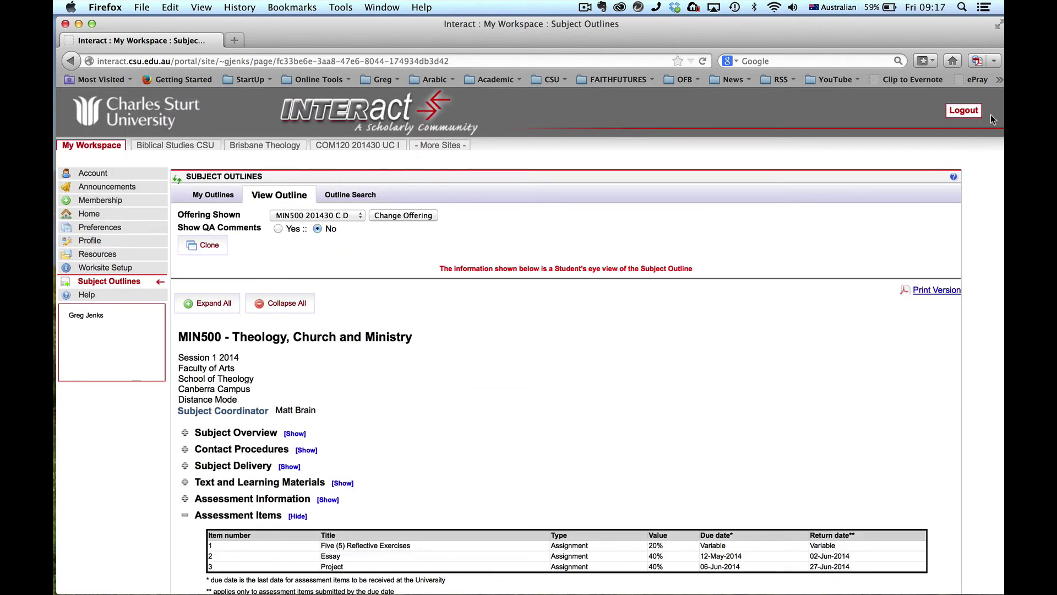
click(970, 111)
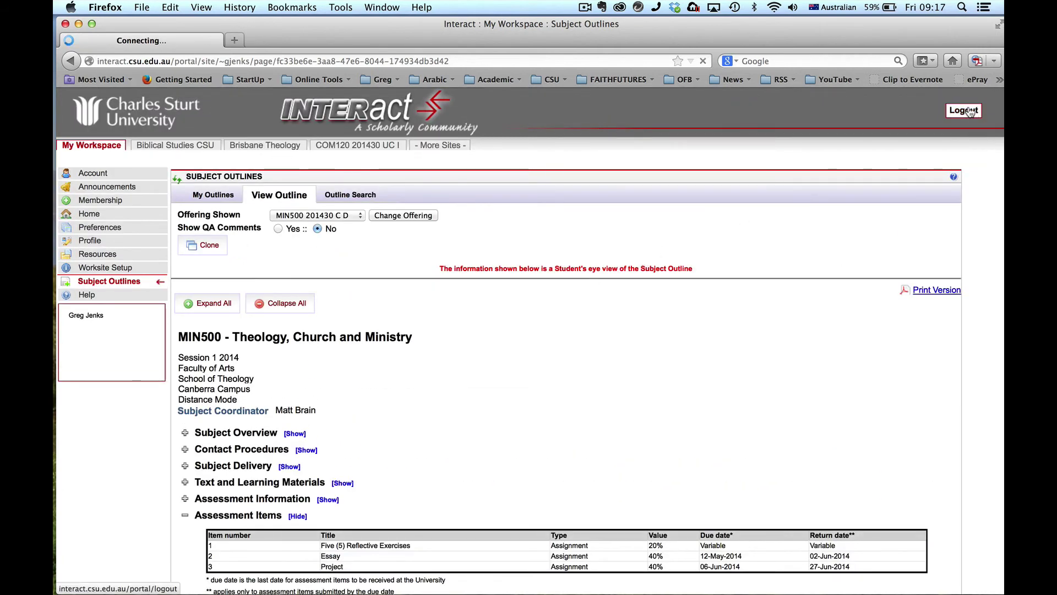